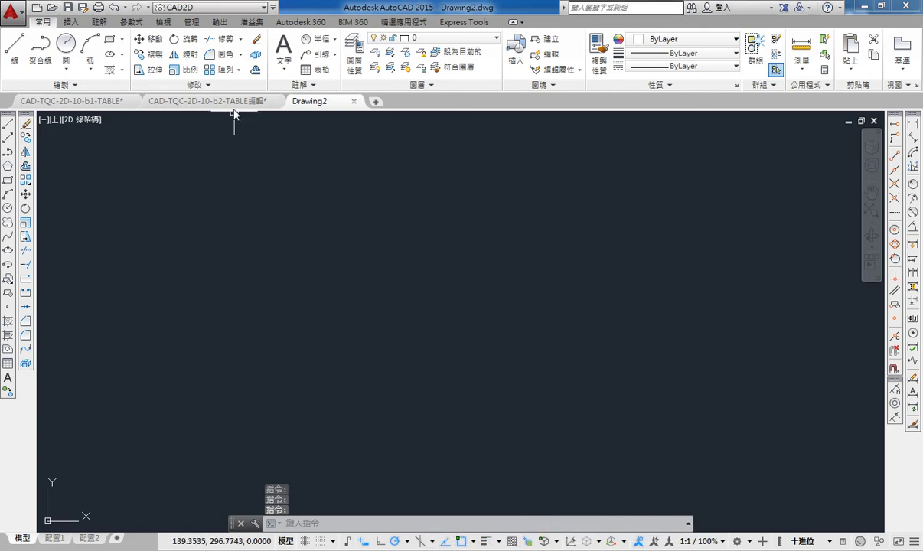
Step: Switch to the CAD-TQC-2D-10-b2-TABLE編輯 drawing and zoom to its six-month 月份/時間/地點/表演項目 table
click(198, 84)
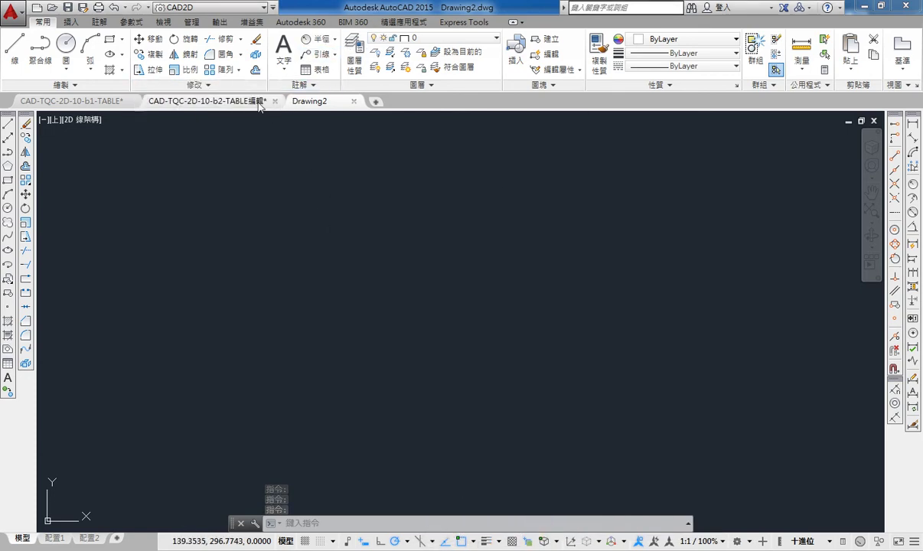
click(247, 101)
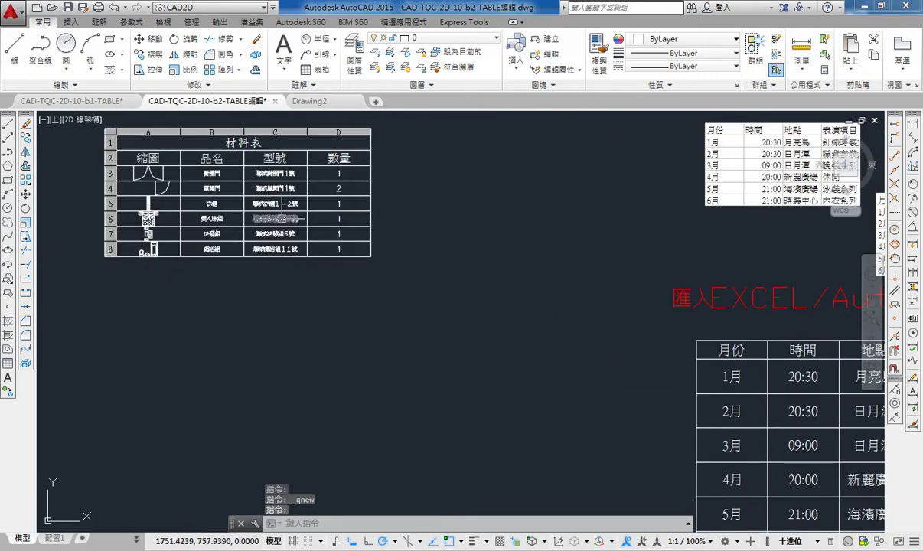
scroll(281, 205, down, 3)
middle_drag(618, 260, 252, 236)
scroll(253, 235, up, 2)
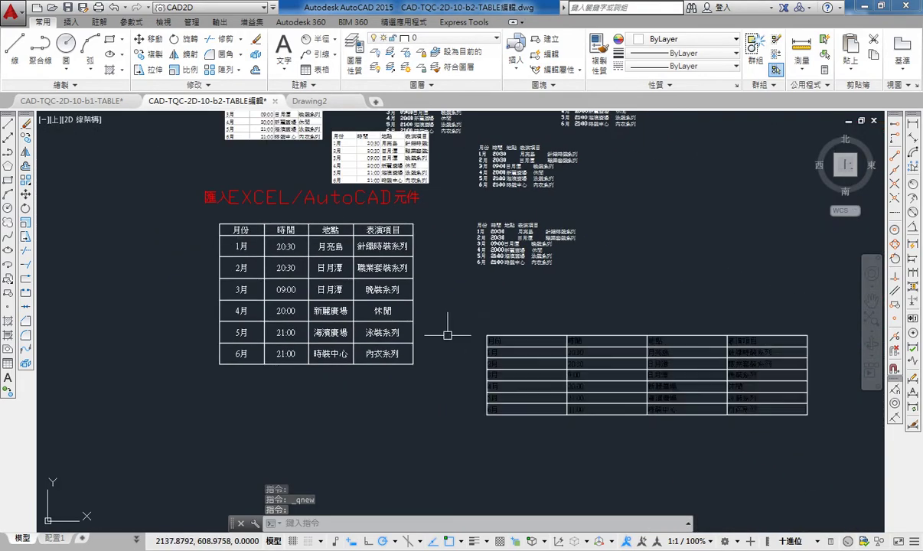
scroll(412, 299, up, 2)
click(311, 269)
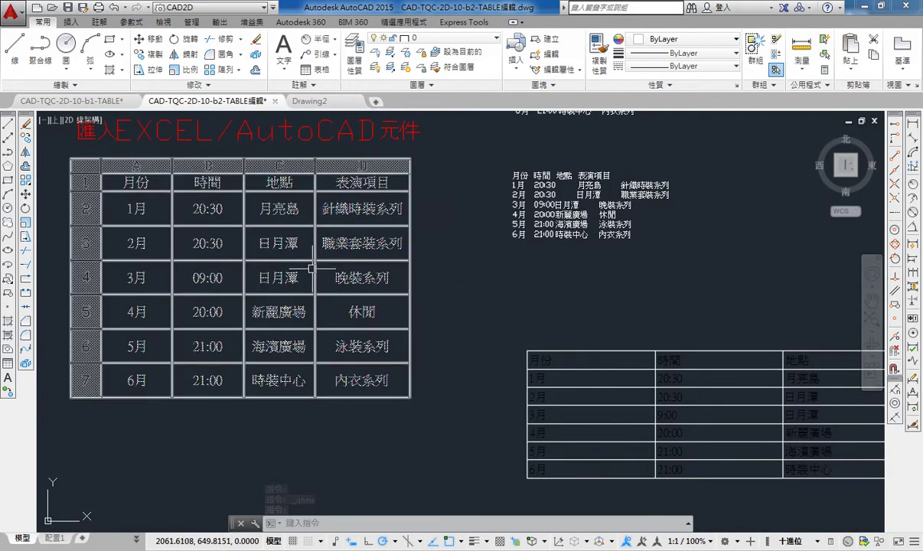
key(Escape)
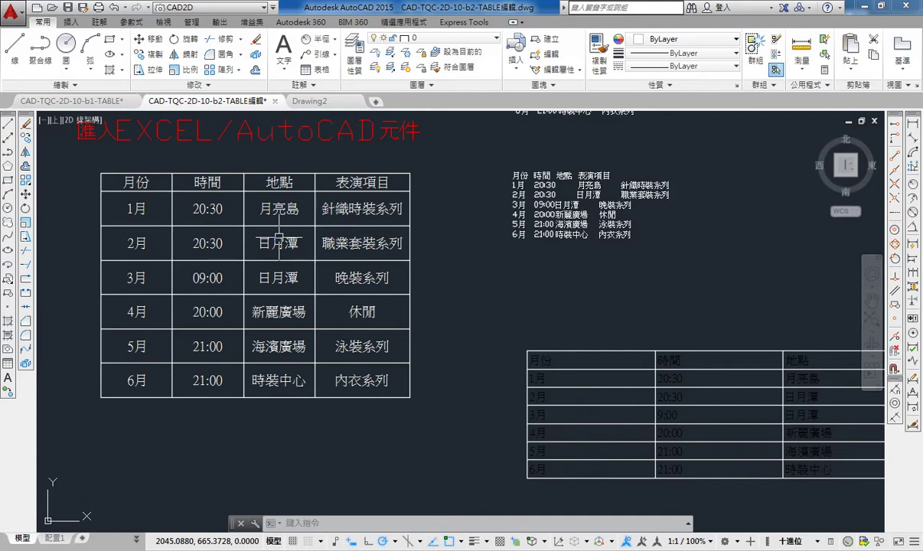
Step: Return to the empty Drawing2 and bring up the Insert ribbon tools
click(345, 97)
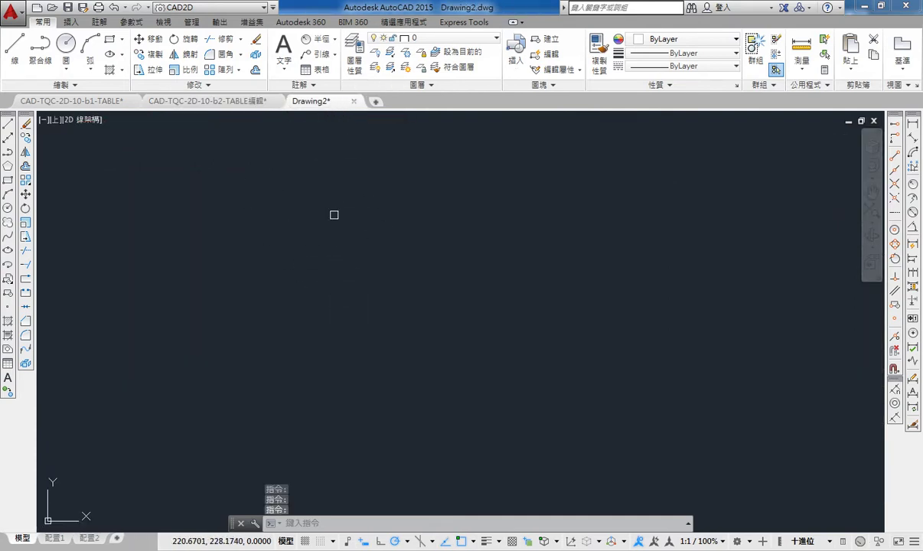
click(447, 38)
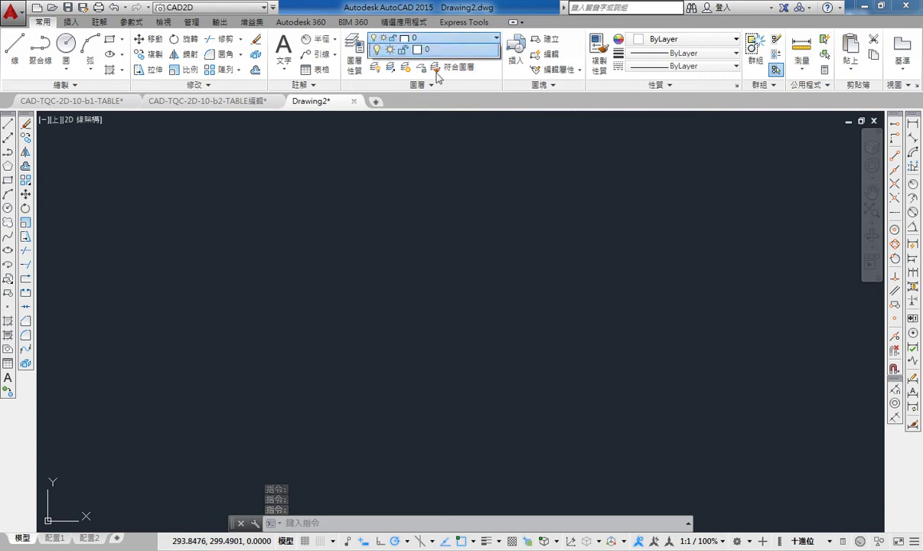
click(446, 6)
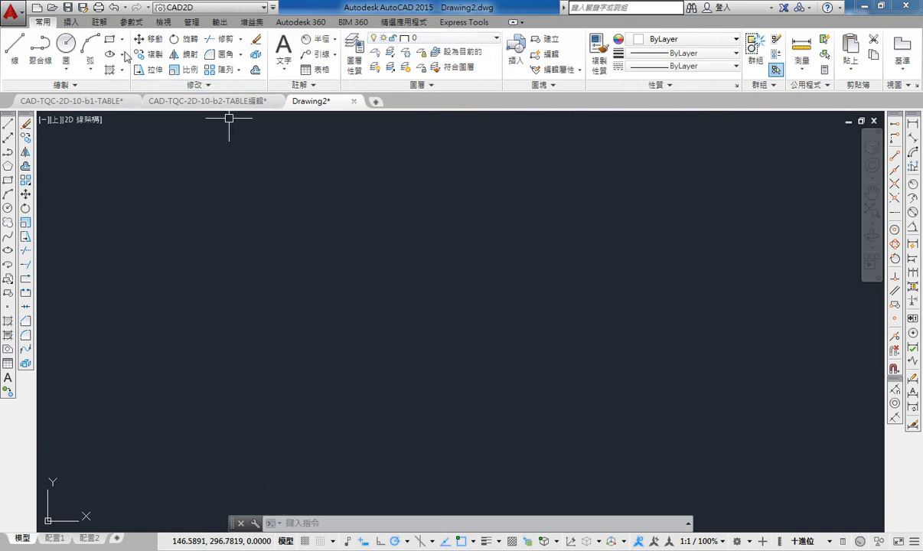
click(101, 22)
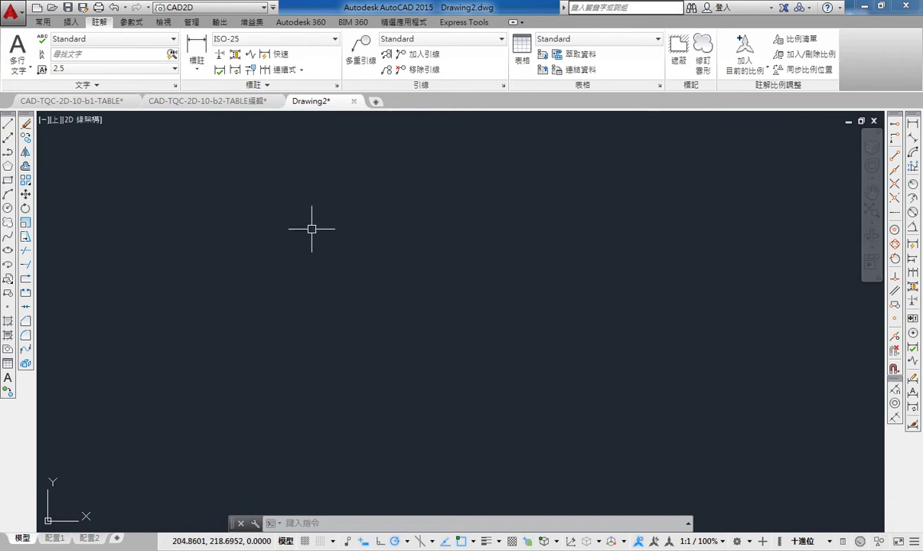
click(68, 22)
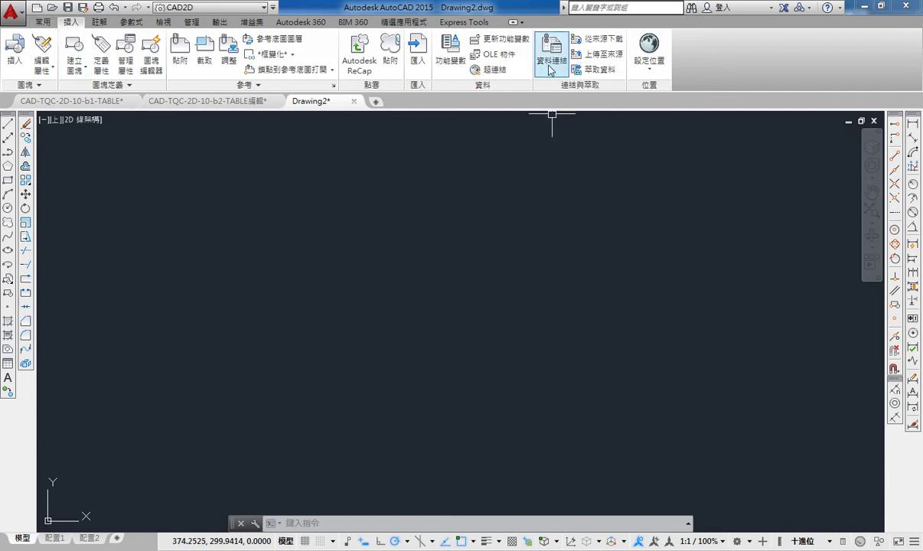
Step: In Data Link Manager, create a new Excel data link named 123 and browse for its file
click(550, 67)
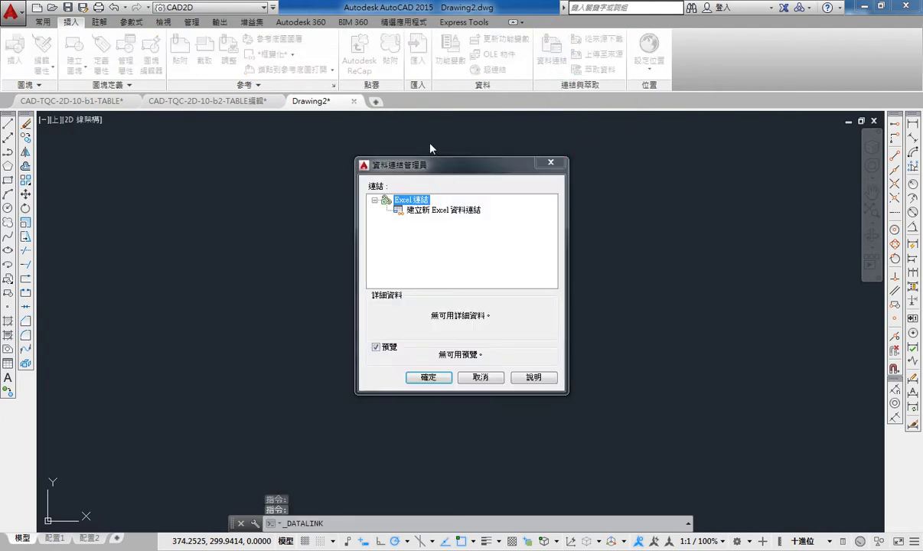
drag(438, 166, 358, 127)
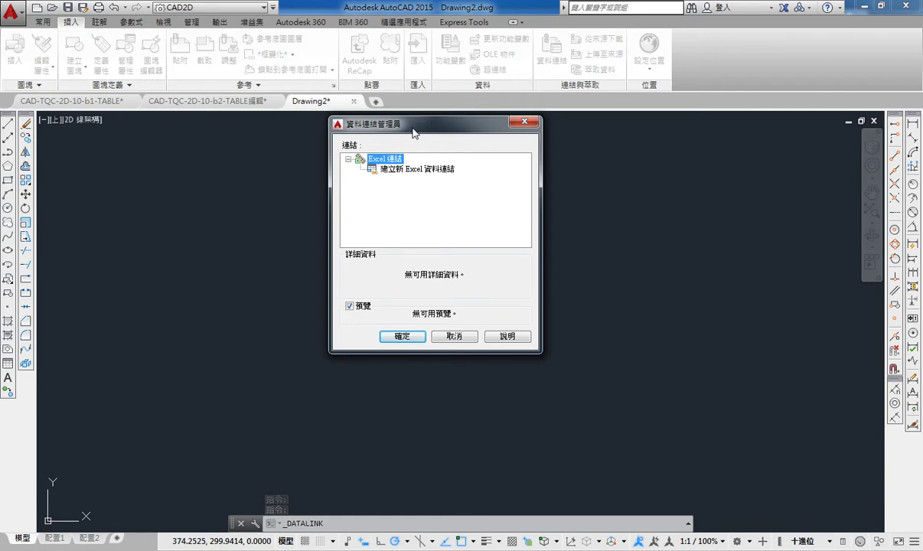
click(401, 172)
text(123)
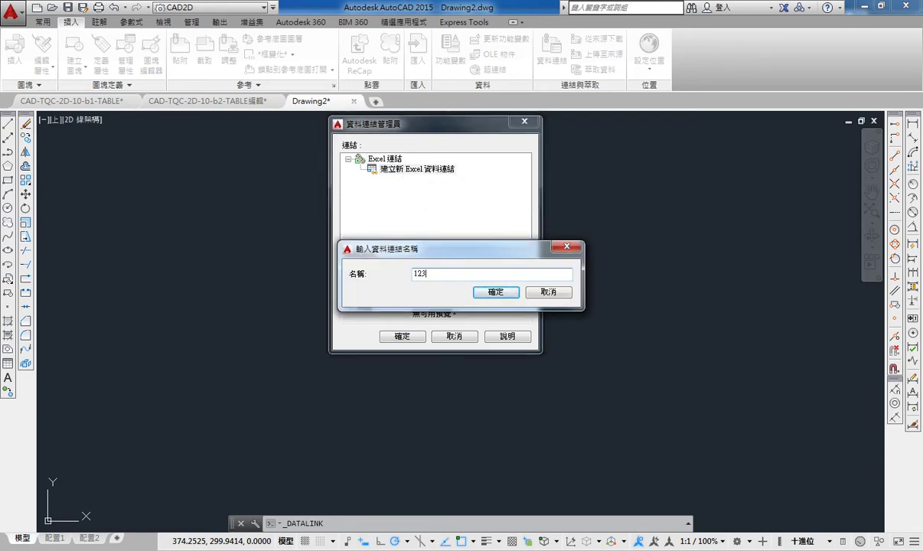
click(487, 292)
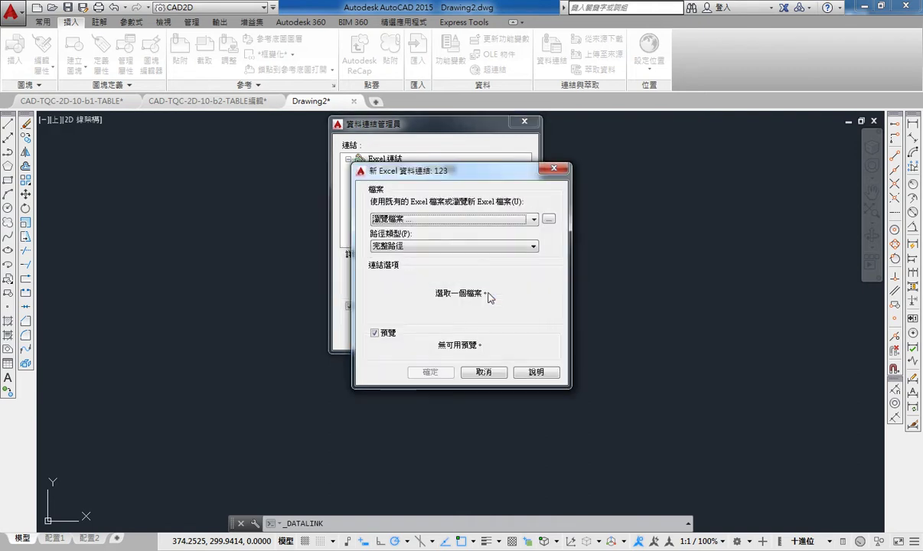
drag(482, 177, 513, 153)
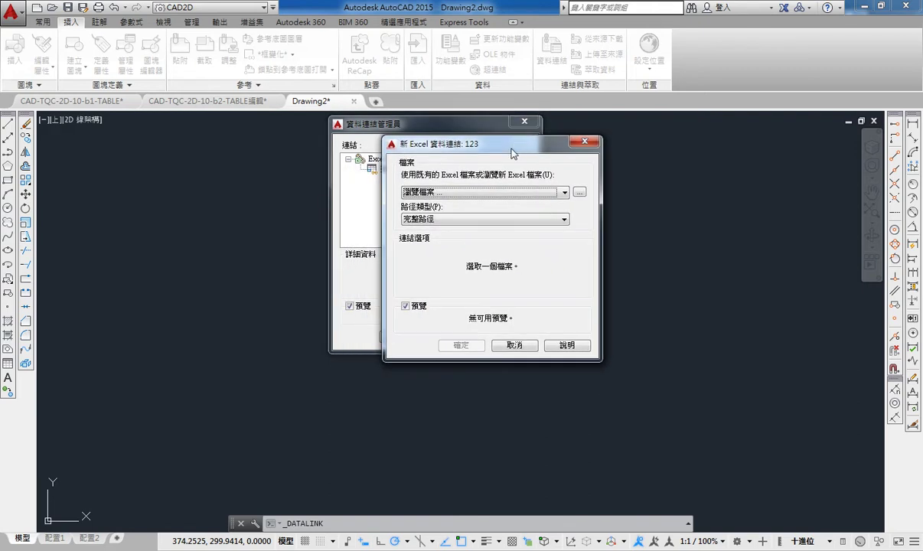
click(580, 193)
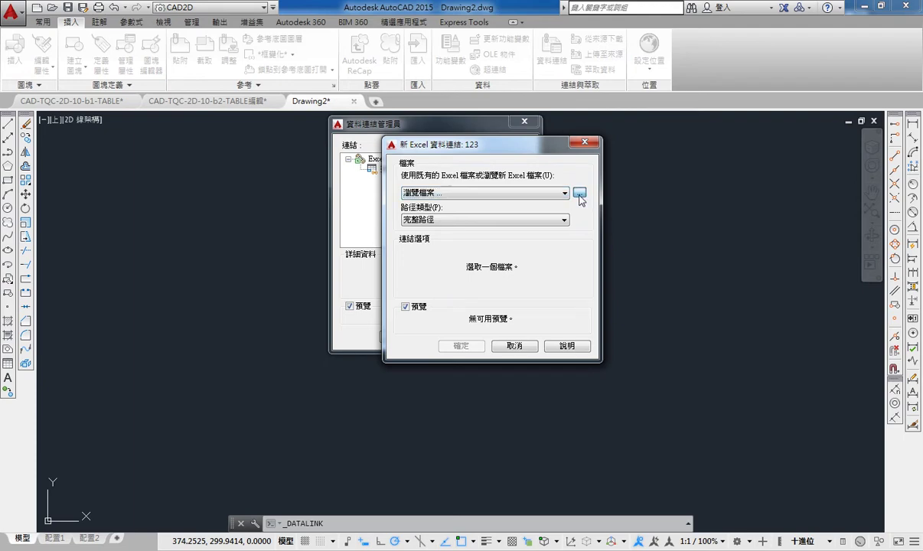
Step: Choose Table-Exel.xls from the CAD-TQC-2D-10 folder as the link's source file
click(473, 192)
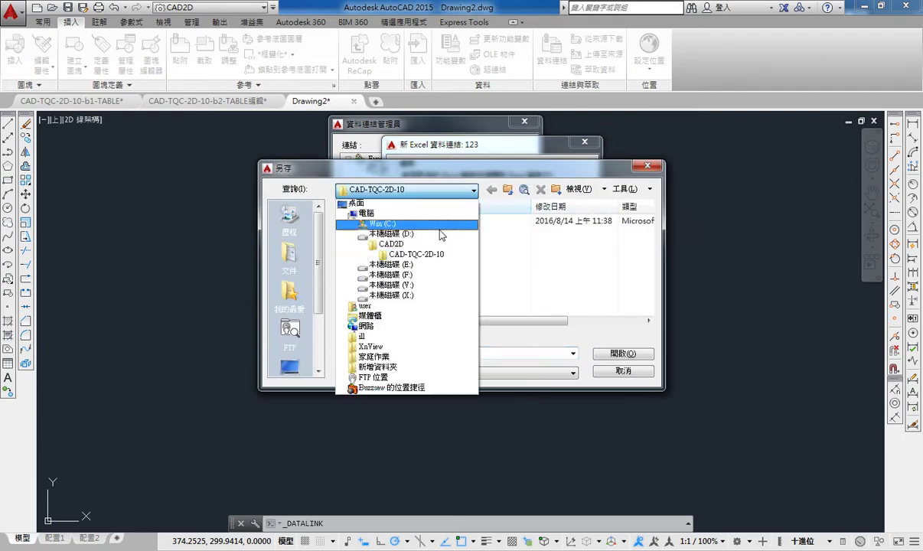
click(425, 256)
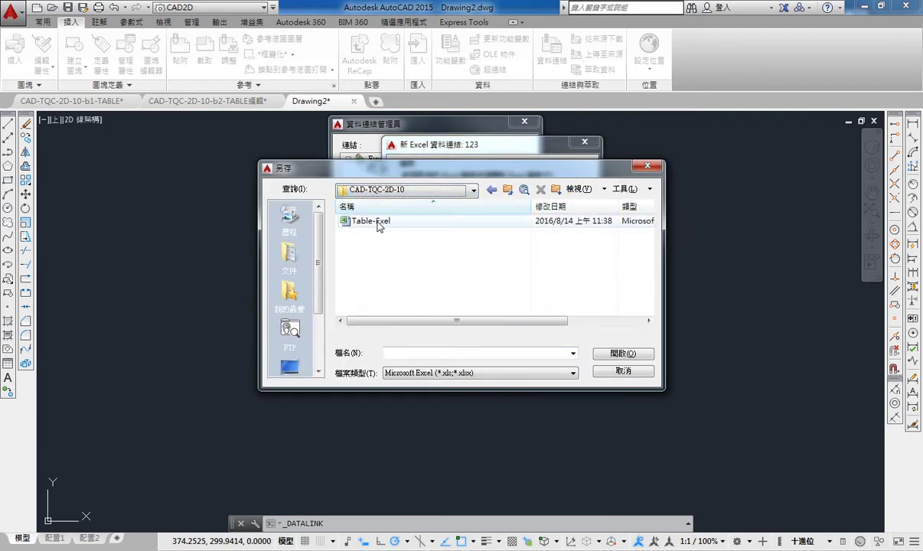
click(378, 223)
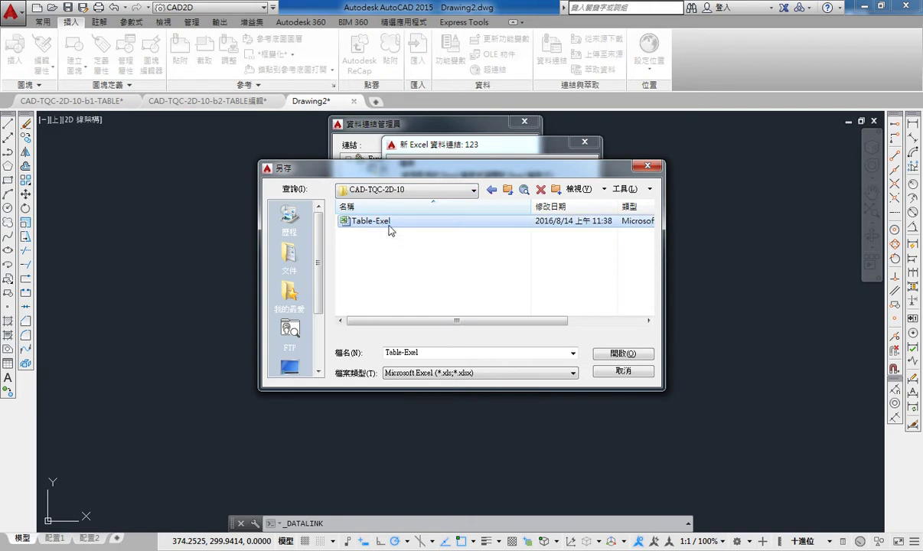
click(619, 354)
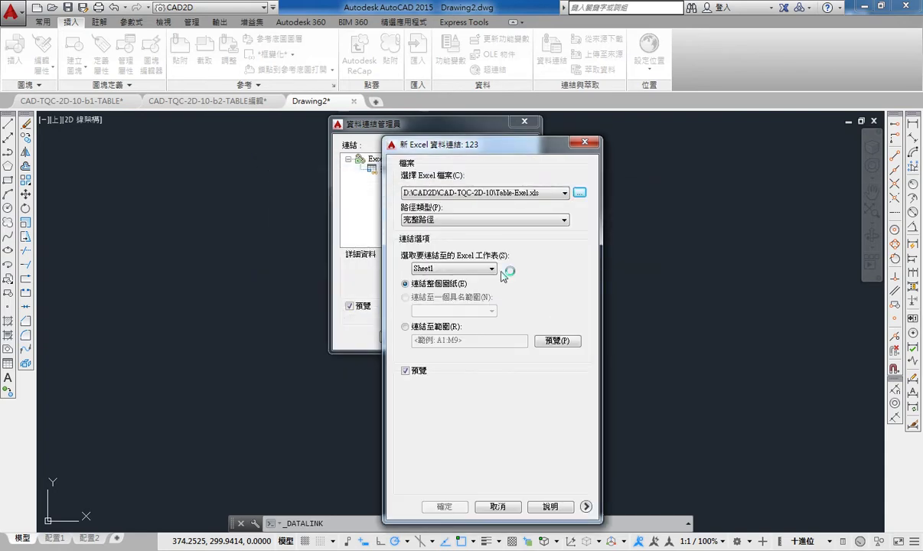
Step: Keep the full path after the relative-path warning and finish link 123 on Sheet1
click(434, 218)
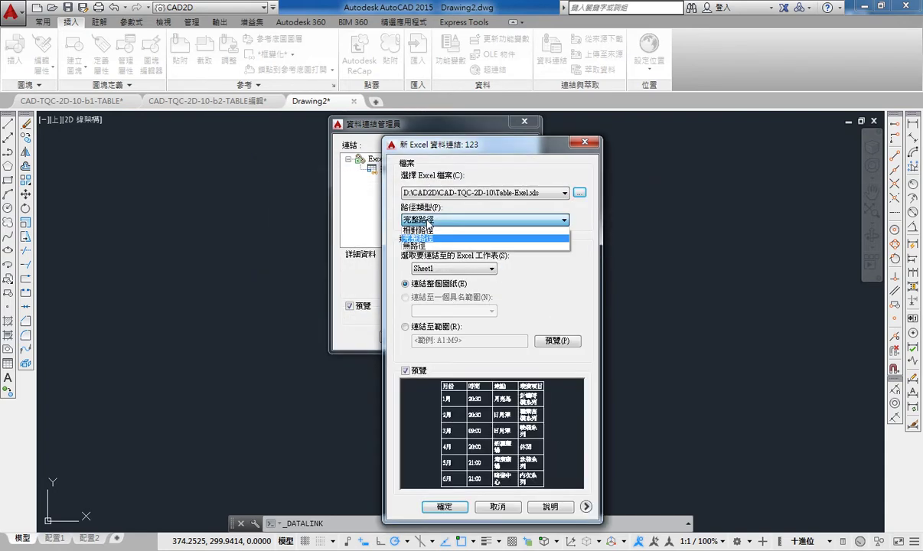
click(434, 233)
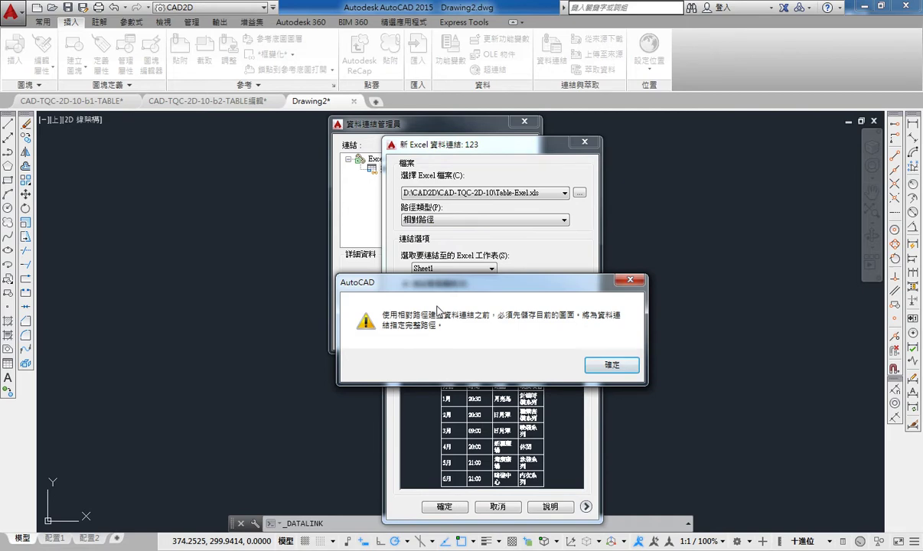
click(612, 366)
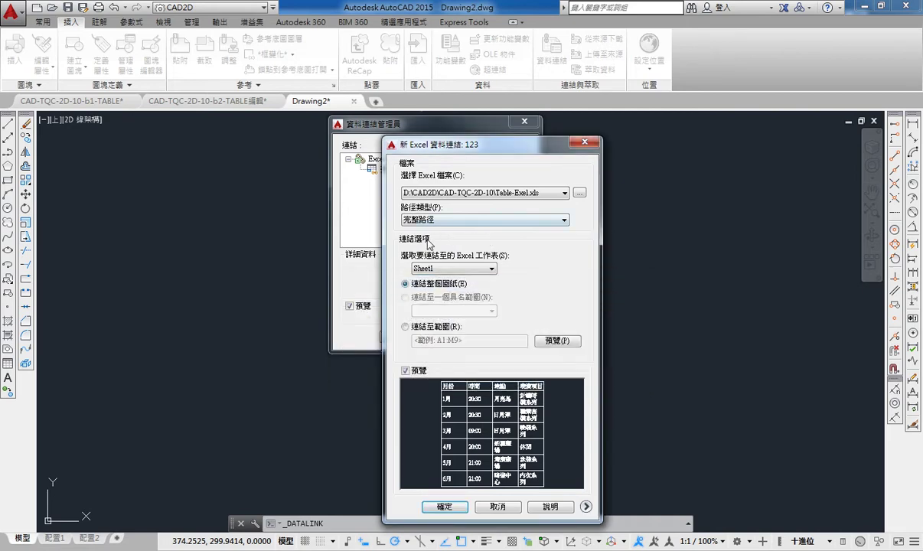
click(448, 509)
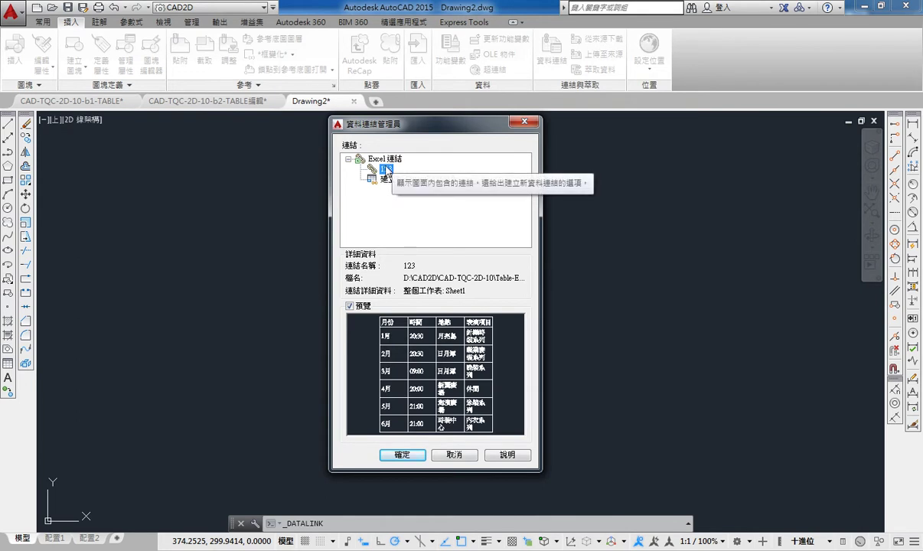
Step: Close Data Link Manager and open the Insert Table dialog from the Annotate ribbon
click(402, 456)
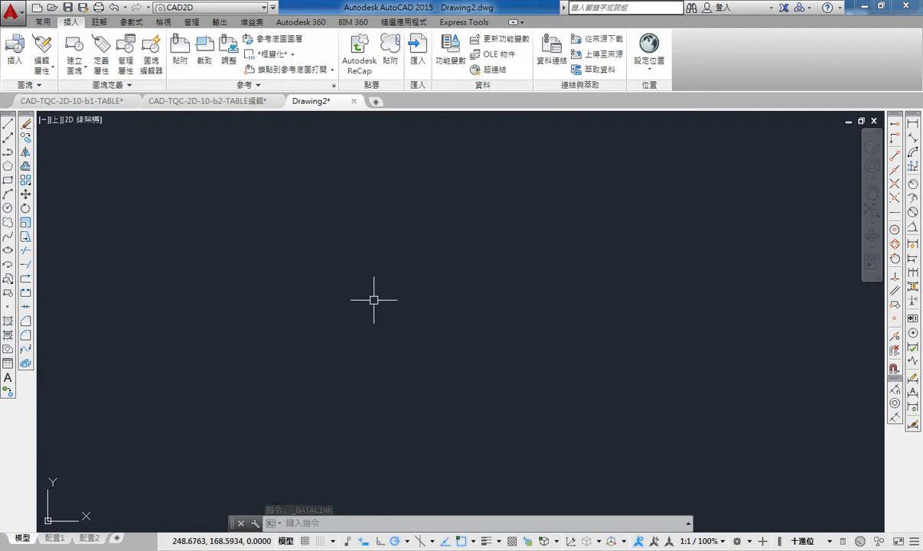
click(44, 23)
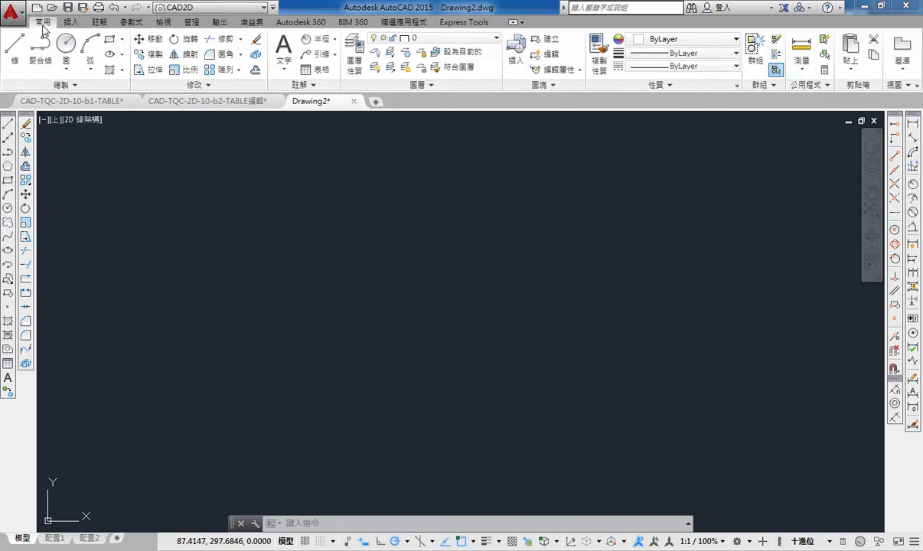
click(98, 23)
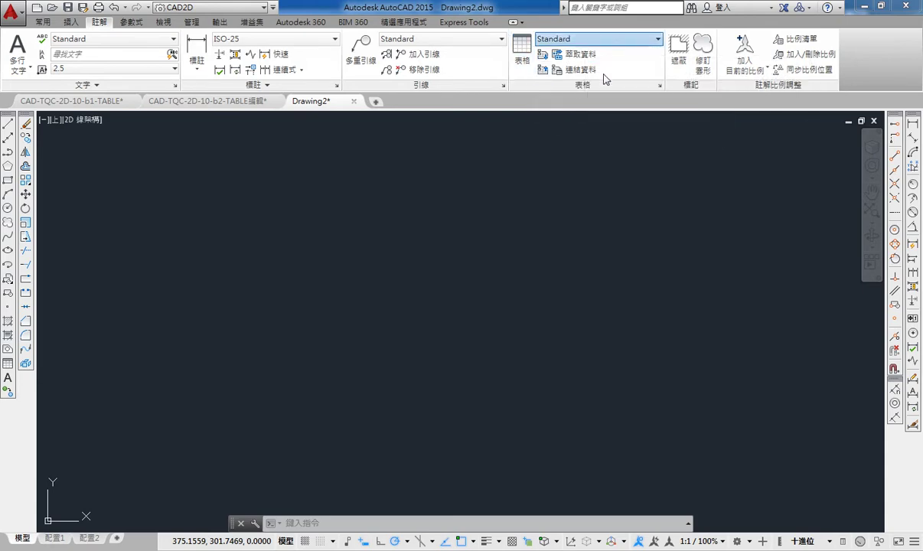
click(576, 41)
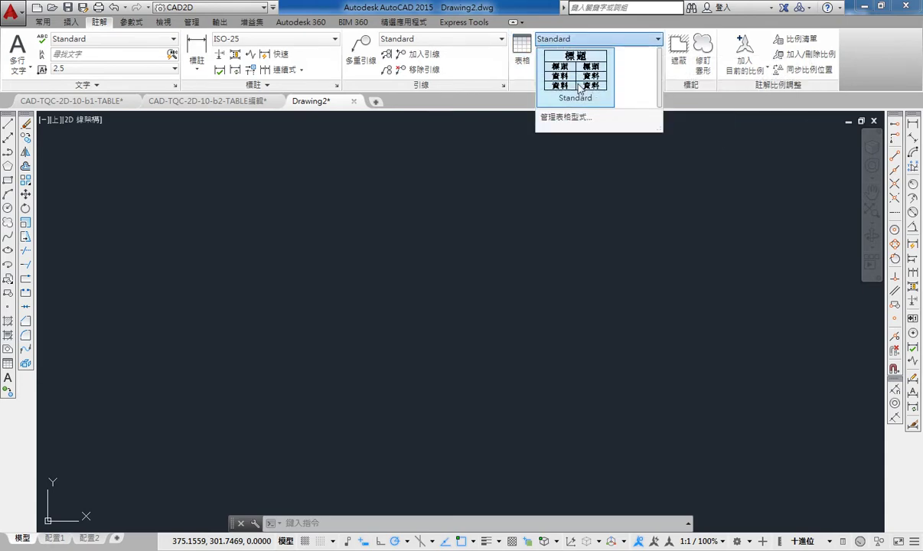
click(521, 53)
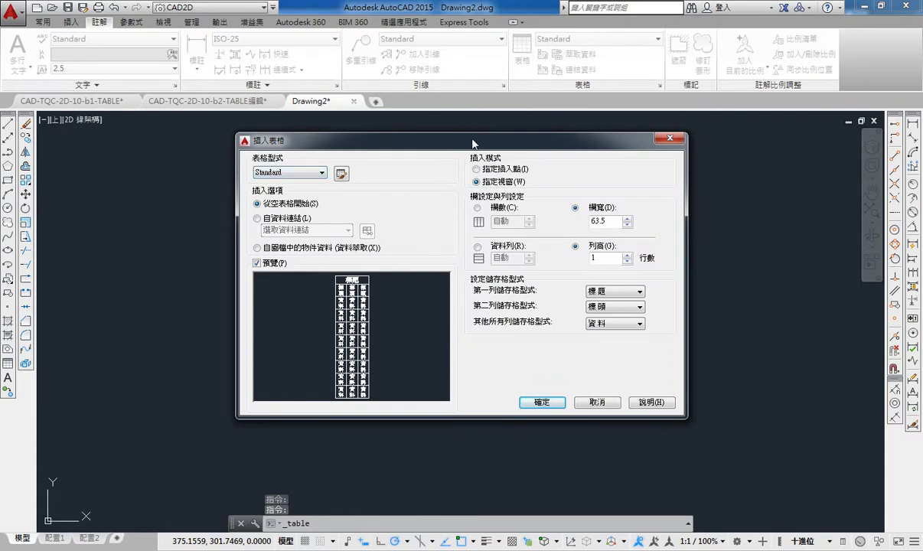
Step: Insert a table filled from data link 123 and place it in Drawing2
drag(473, 143, 473, 113)
click(282, 196)
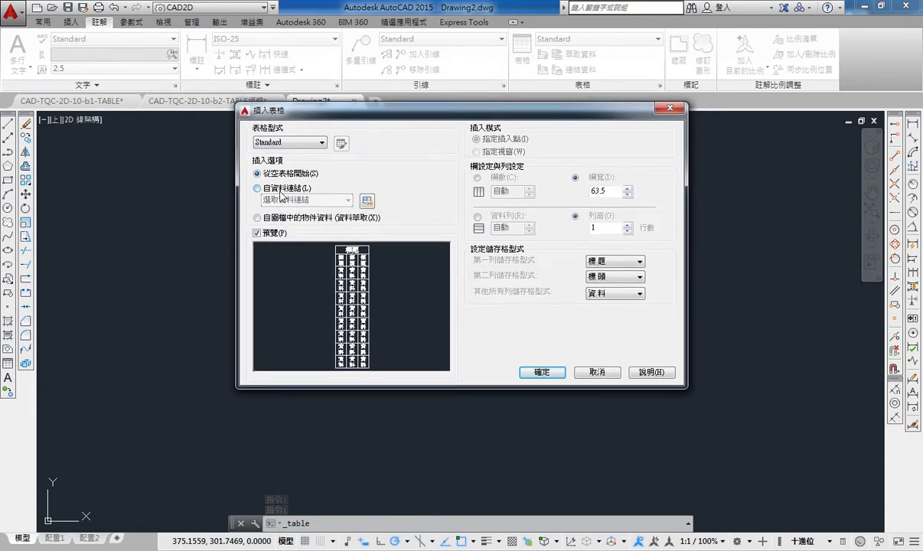
click(282, 190)
click(274, 200)
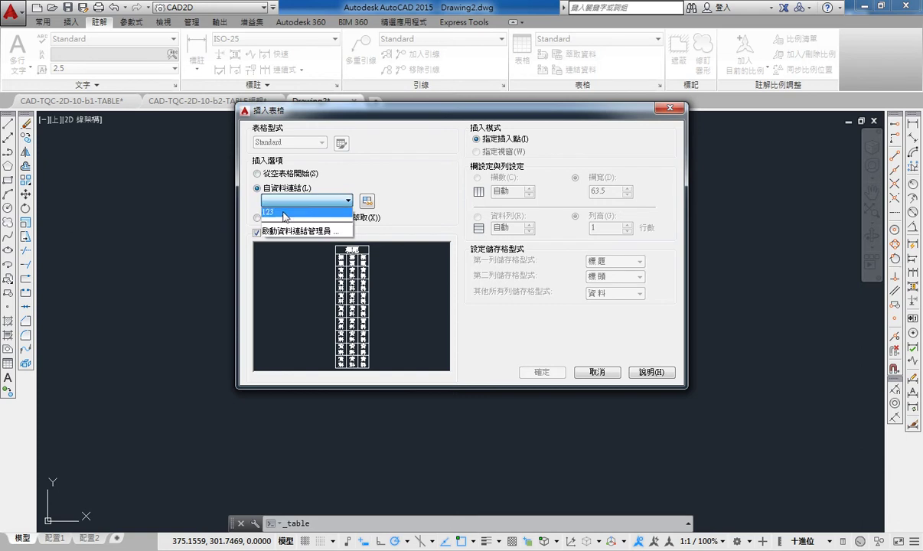
click(273, 214)
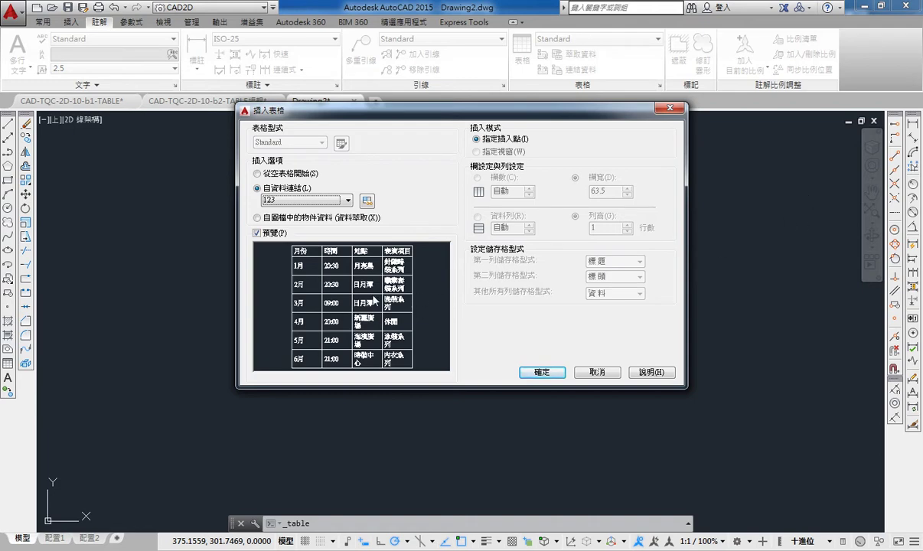
click(524, 371)
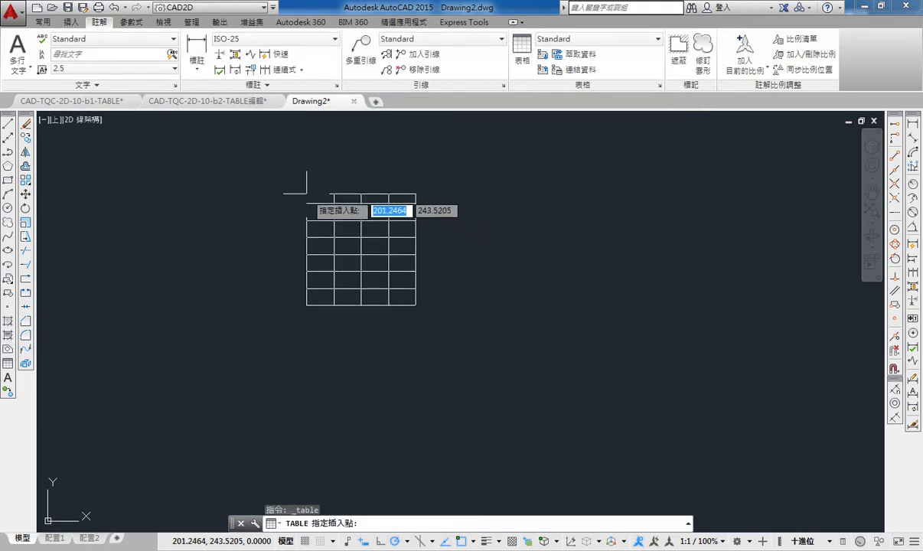
click(306, 192)
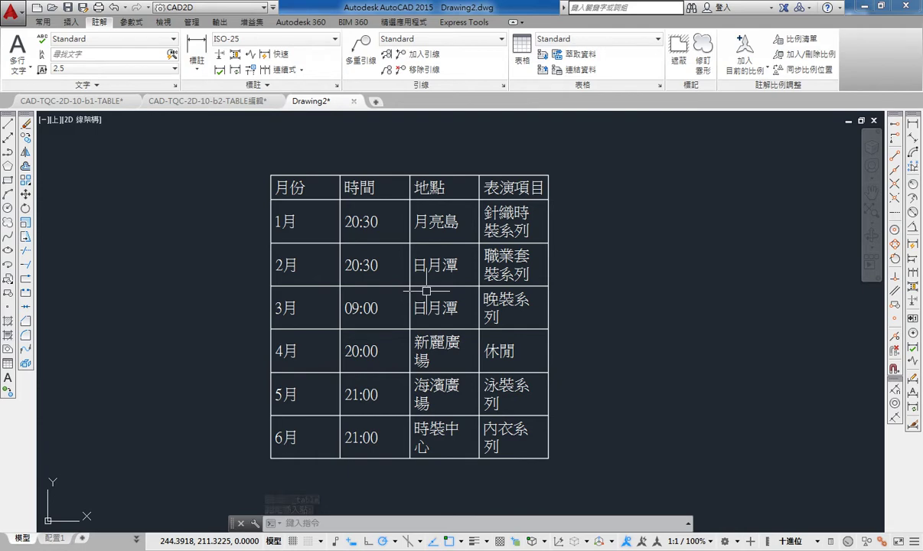
mouse_move(167, 536)
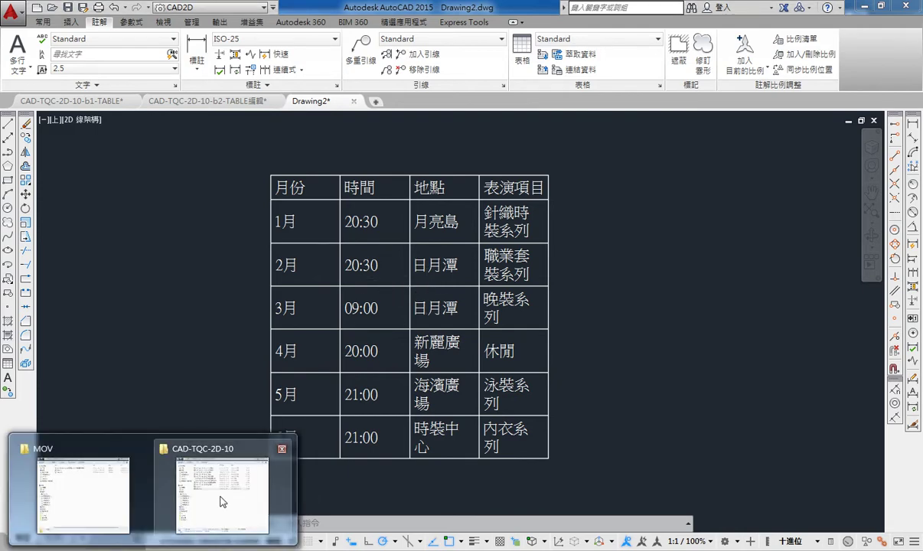
Step: Open the Table-Exel workbook in Excel from the CAD-TQC-2D-10 folder
click(220, 499)
click(513, 303)
double_click(424, 248)
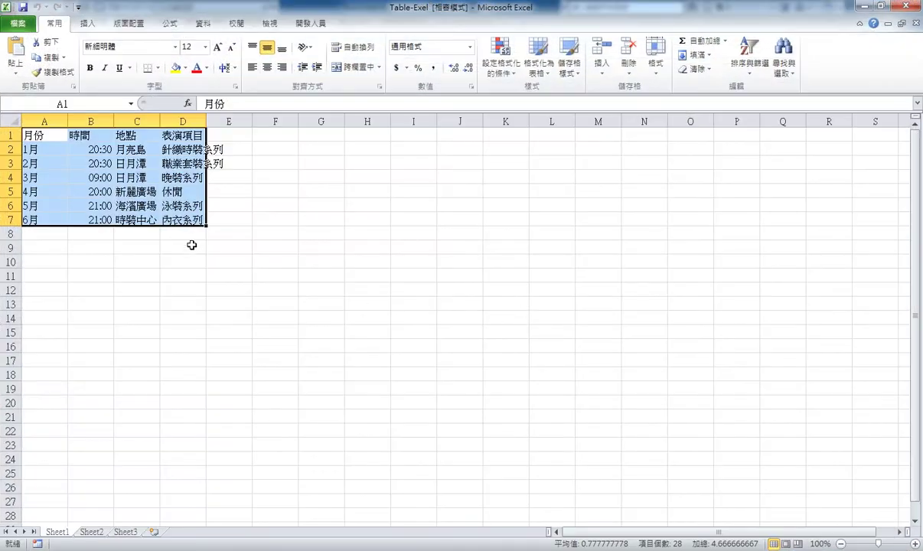
click(182, 233)
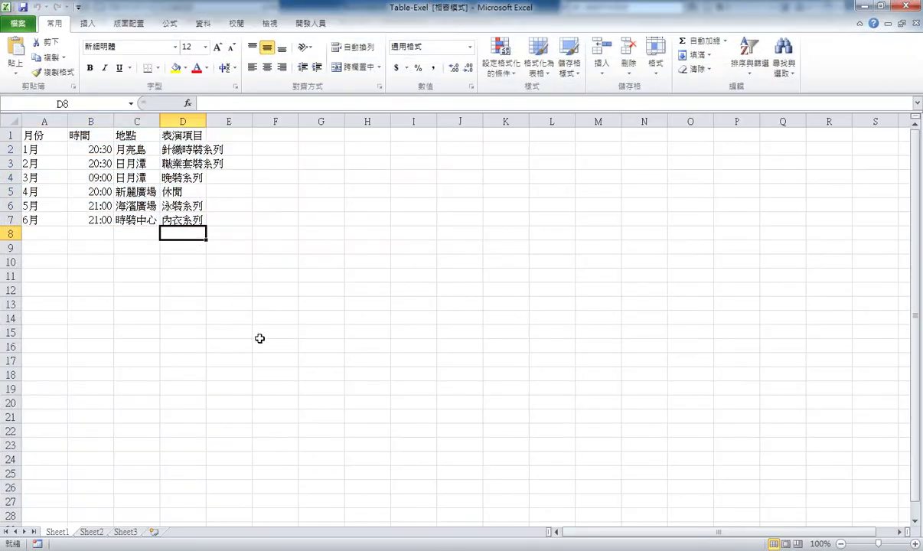
Step: Change cell D5 to 休閒222, save the workbook, and return to AutoCAD
double_click(196, 198)
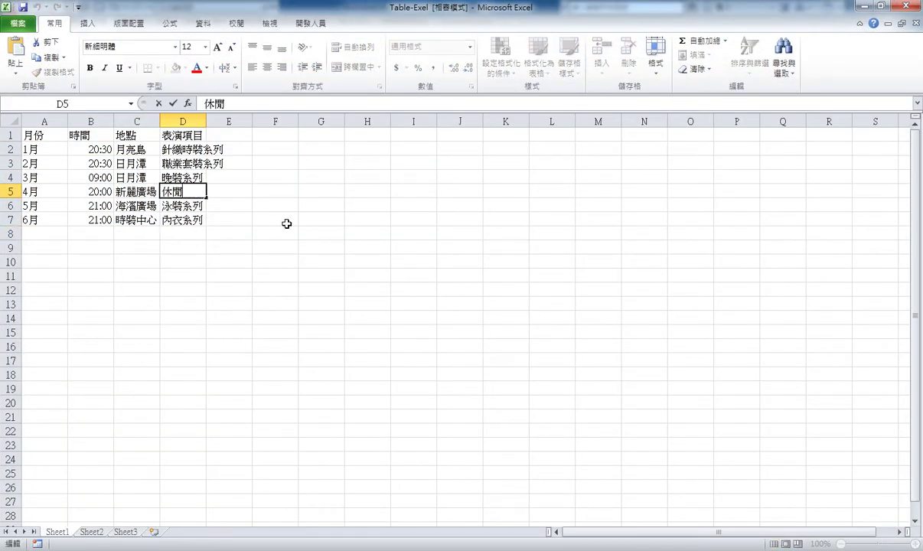
text(222)
key(Return)
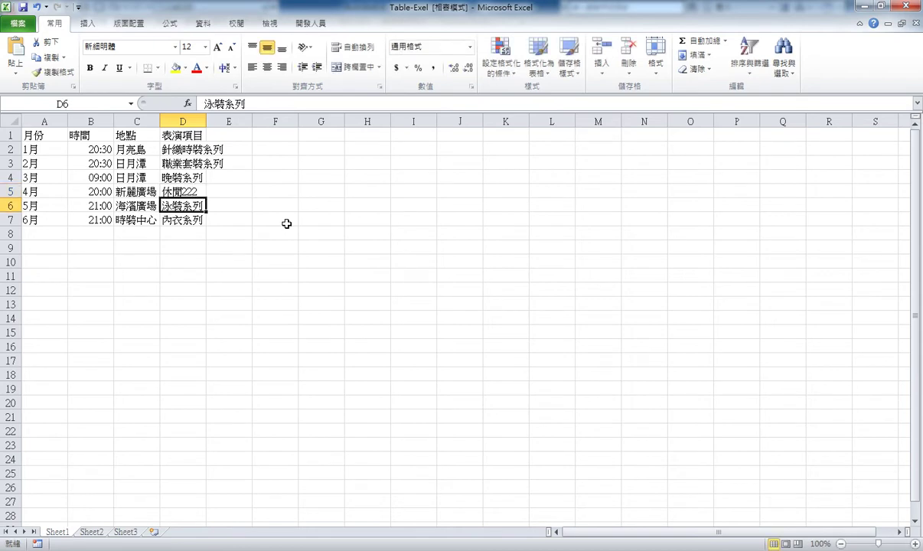
click(24, 11)
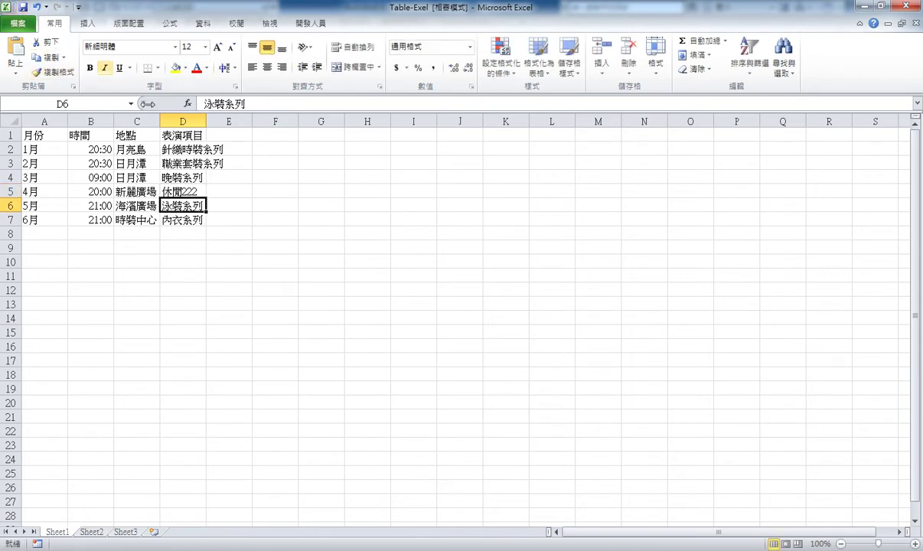
click(864, 7)
click(490, 11)
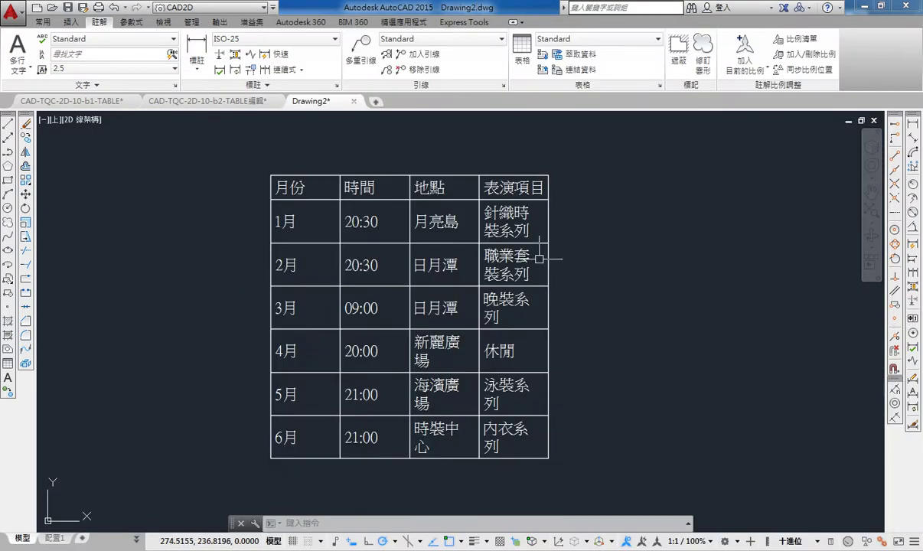
mouse_move(532, 354)
middle_down()
mouse_move(444, 350)
mouse_move(501, 345)
middle_up()
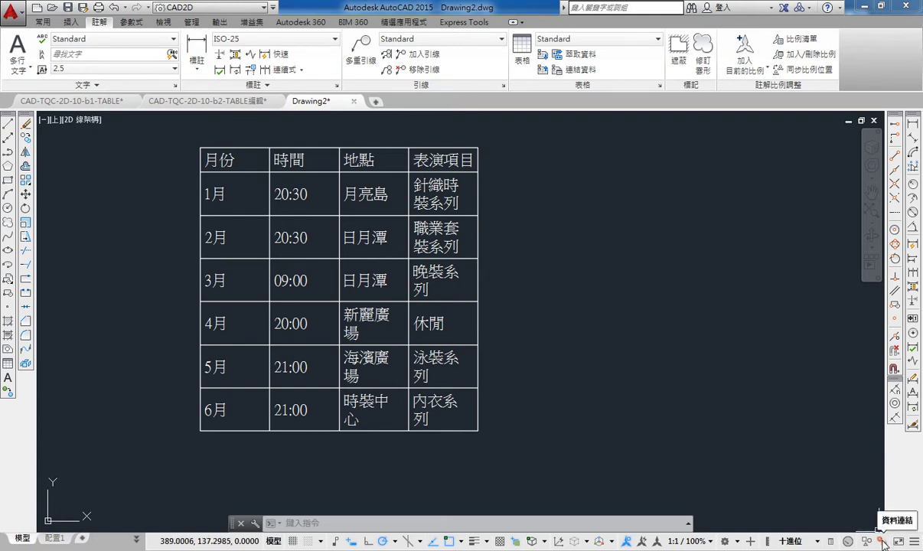
Step: Update all data links so Drawing2's table pulls in the saved Excel changes
click(883, 541)
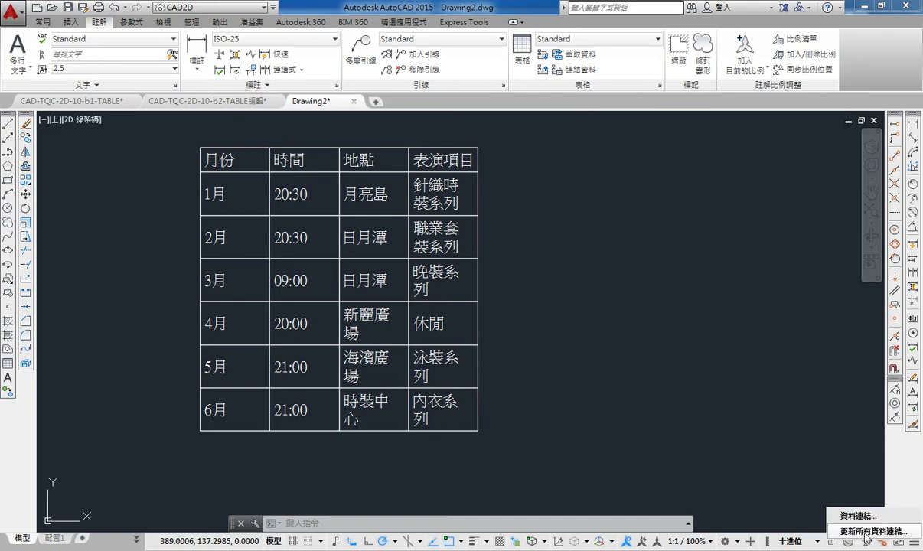
click(867, 535)
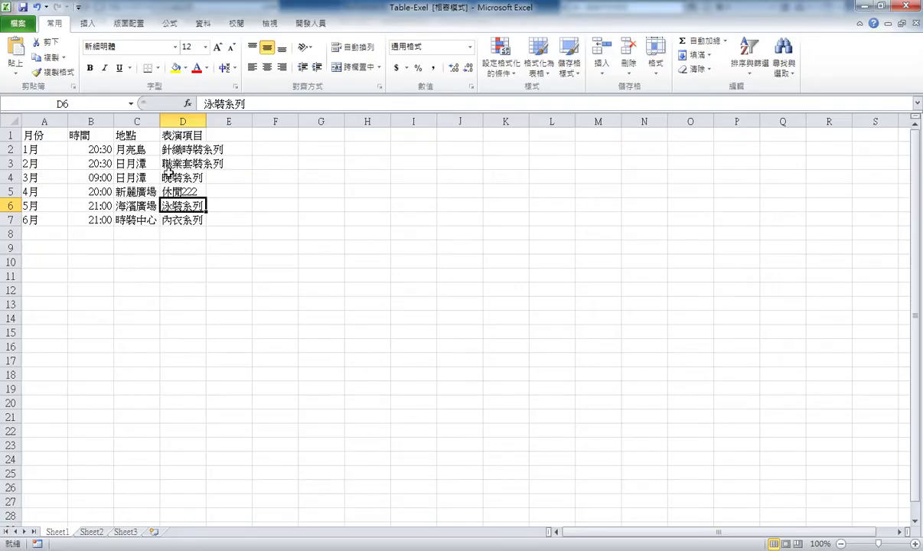
click(867, 10)
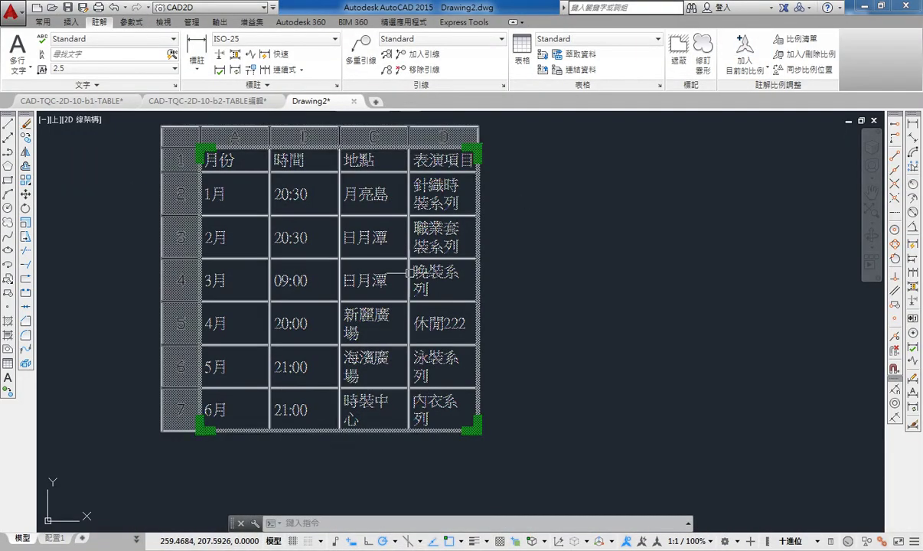
key(Escape)
scroll(409, 283, down, 2)
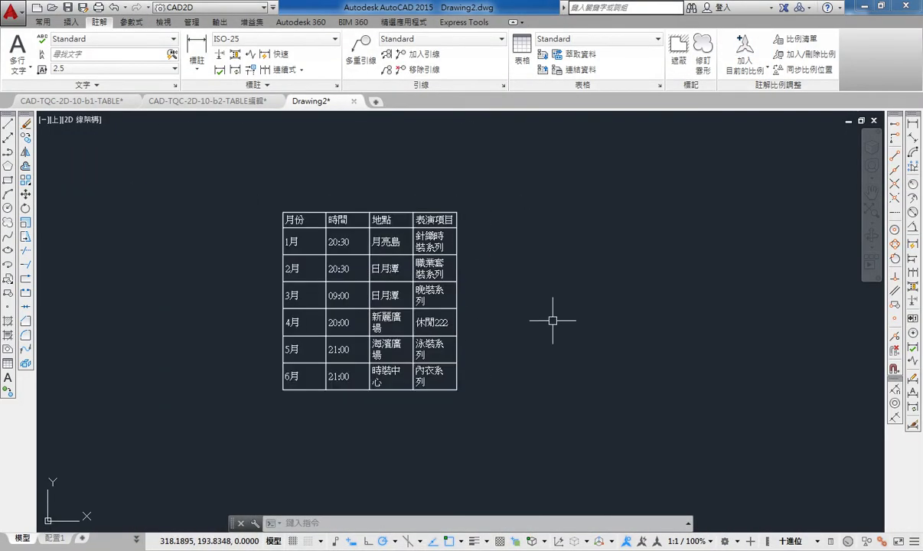
middle_drag(555, 307, 534, 308)
Step: Compare the linked table's 4月 entry, now 休閒222, against the Excel workbook
click(428, 209)
click(388, 413)
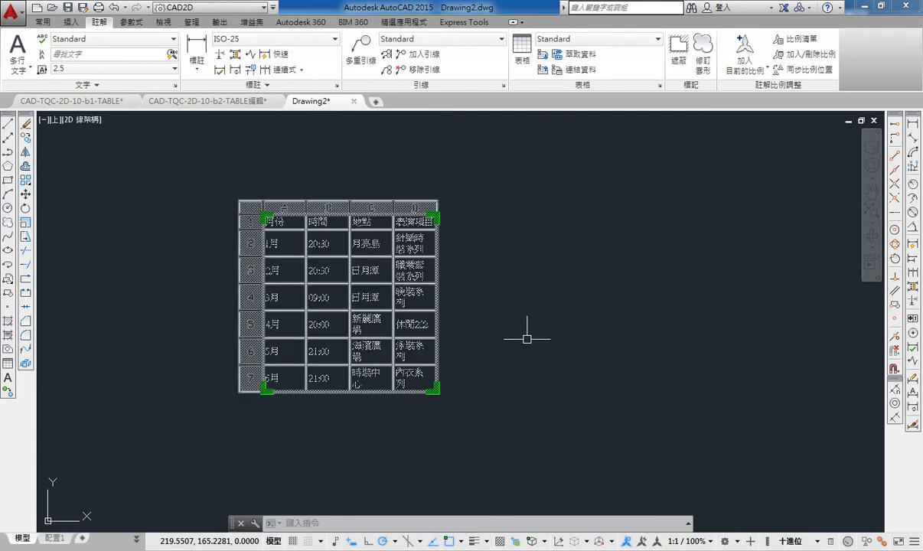
key(Escape)
click(390, 264)
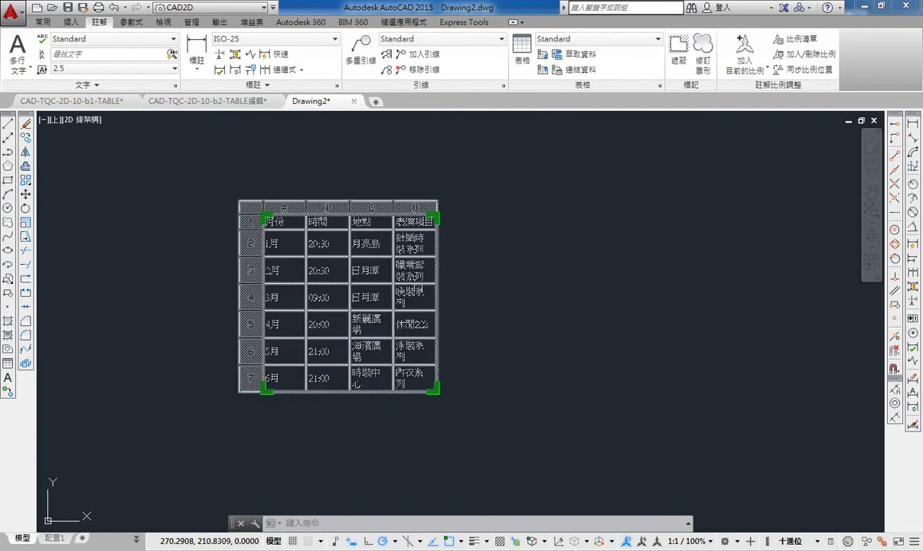
key(Escape)
click(413, 421)
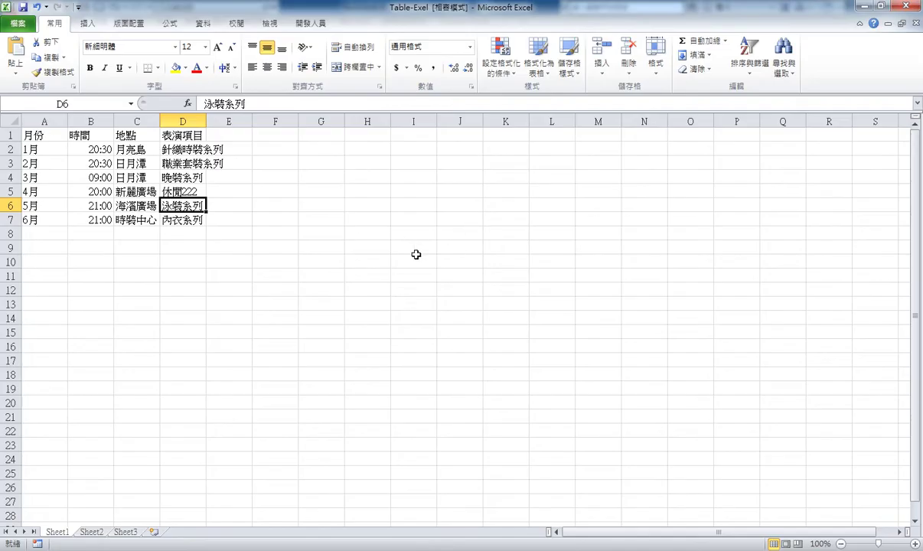
click(815, 6)
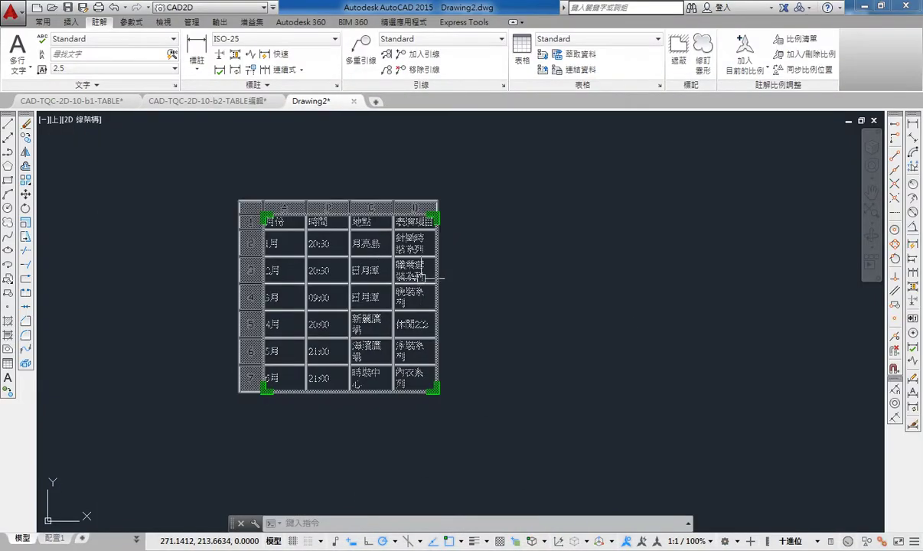
key(Escape)
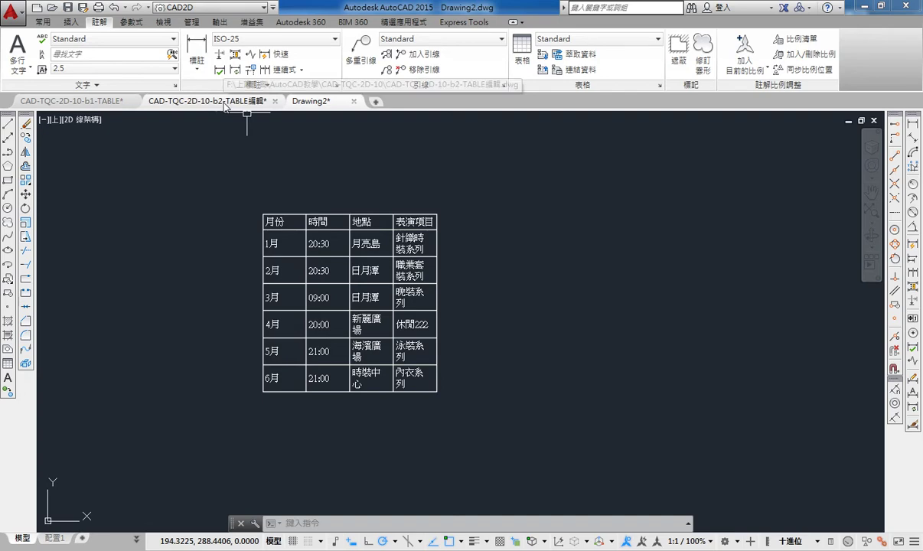
Step: Switch to the CAD-TQC-2D-10-b2-TABLE編輯 drawing and zoom around its tables
click(226, 105)
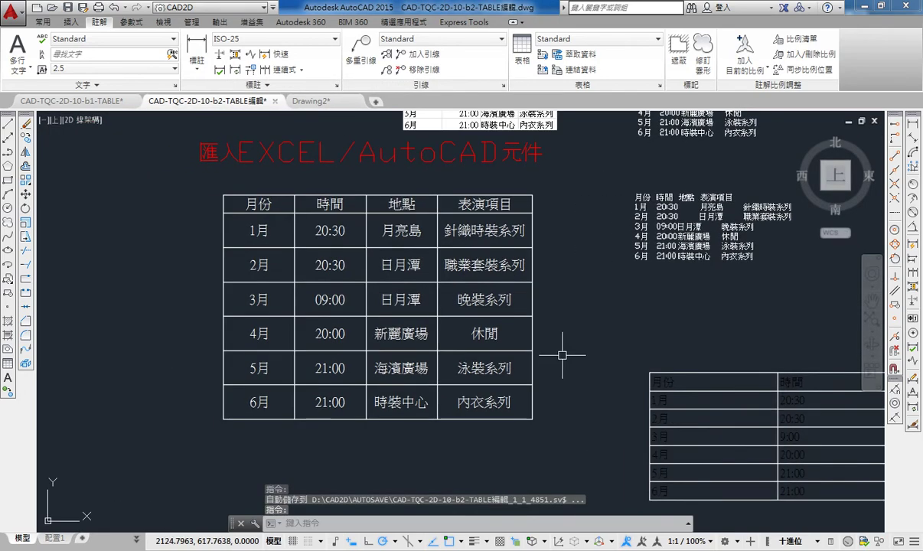
scroll(563, 356, down, 2)
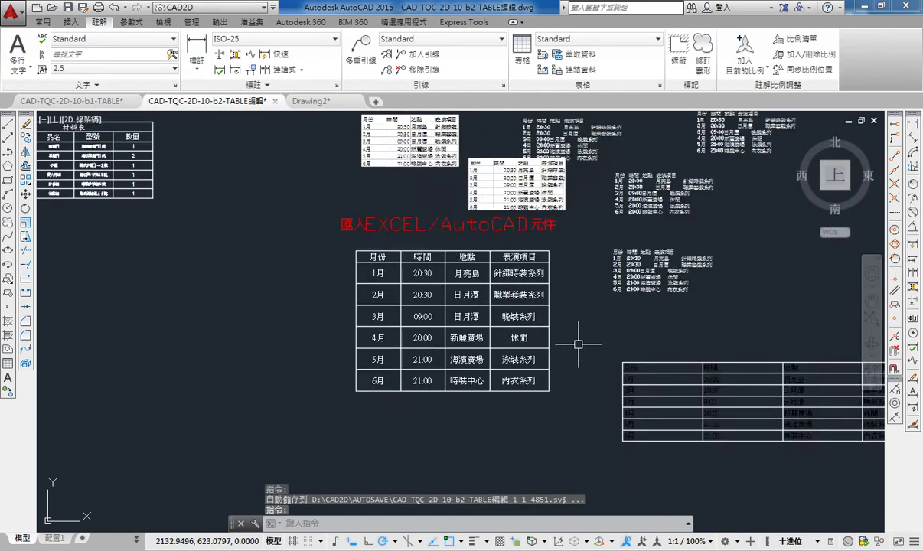
scroll(295, 331, down, 2)
scroll(299, 316, up, 1)
scroll(295, 319, up, 1)
scroll(295, 318, down, 2)
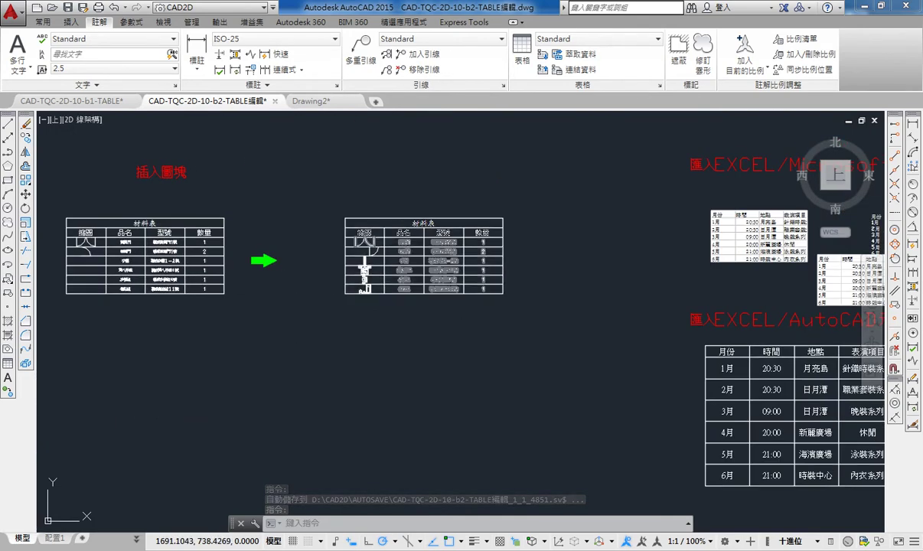
scroll(379, 247, up, 3)
drag(283, 177, 707, 302)
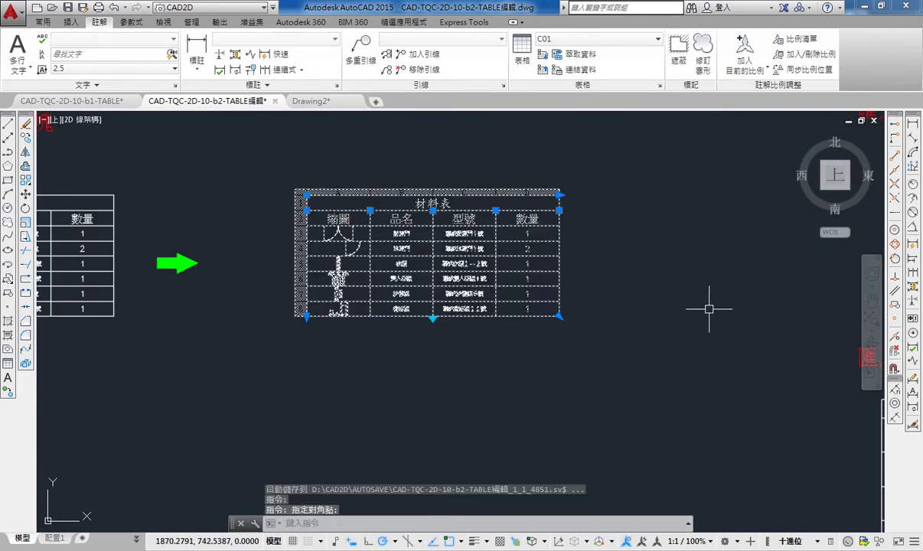
key(Escape)
Step: Pan to the 表格一 table with headings 標題一 to 標題三 and select it
scroll(709, 309, down, 2)
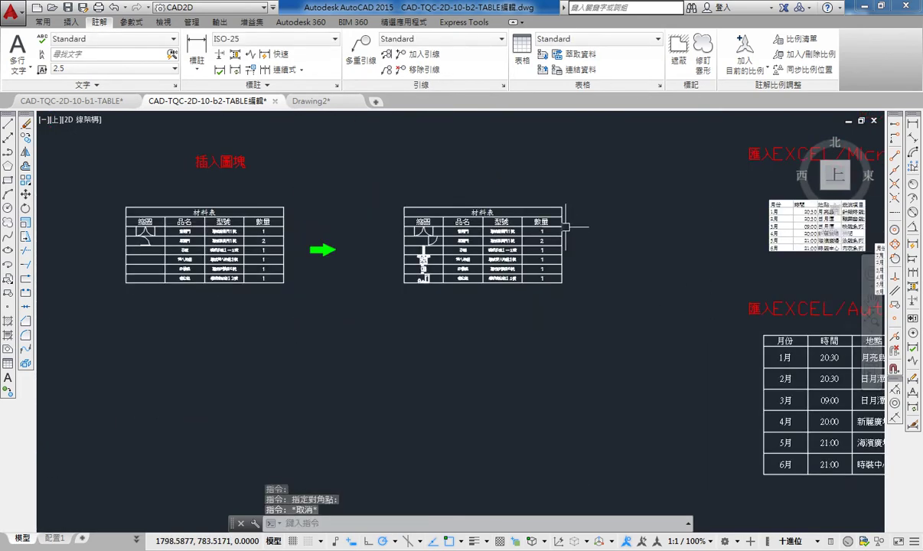
scroll(392, 274, down, 2)
middle_drag(392, 274, 689, 291)
scroll(299, 264, up, 4)
middle_drag(299, 264, 327, 310)
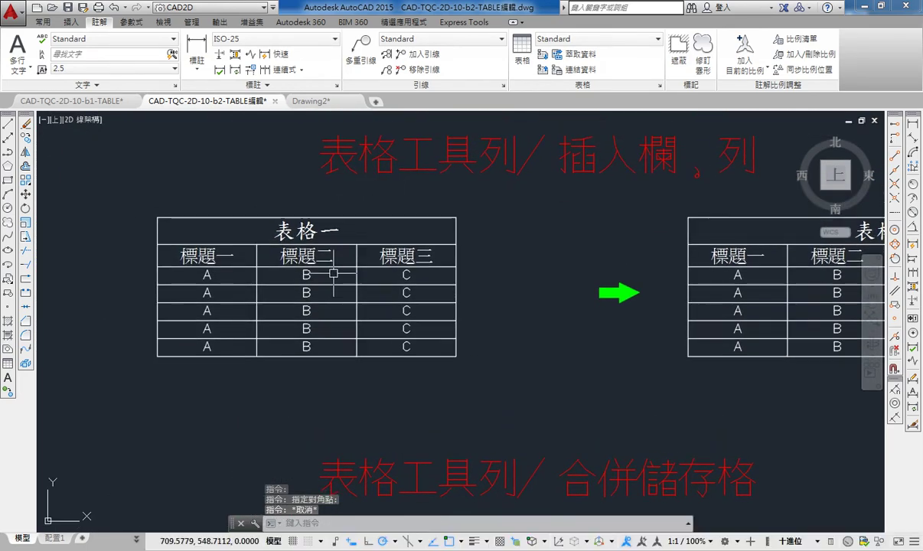
drag(475, 337, 429, 306)
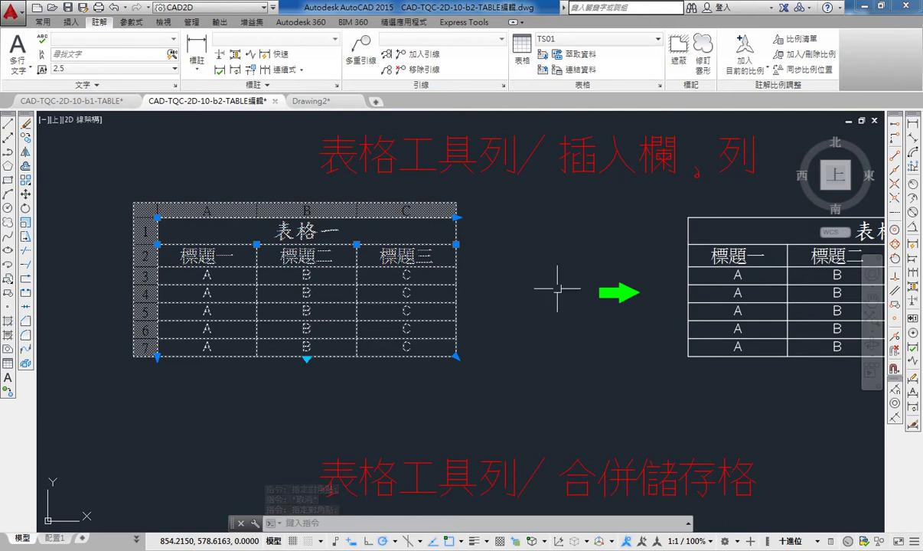
Step: Export the 表格一 table via 匯出... as comma-delimited 111.csv in the CAD-TQC-2D-10 folder
click(524, 397)
click(82, 199)
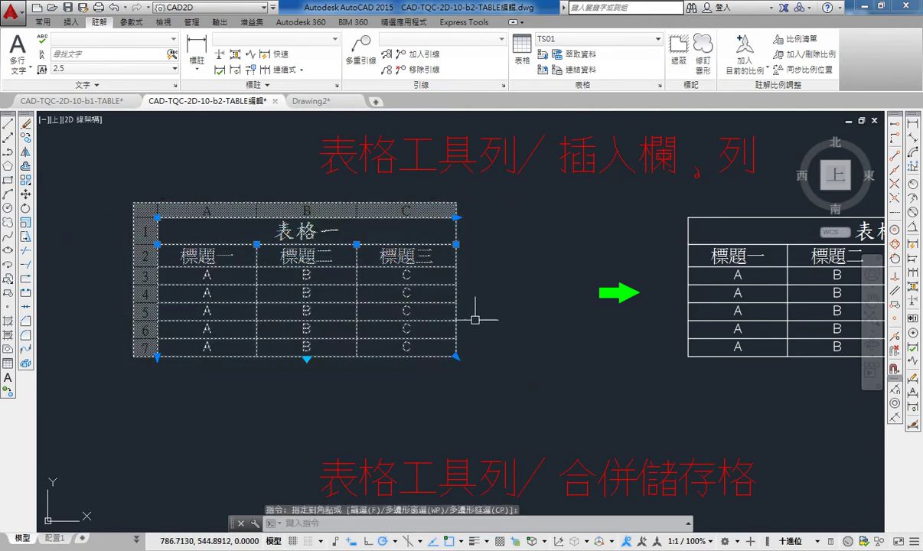
right_click(429, 297)
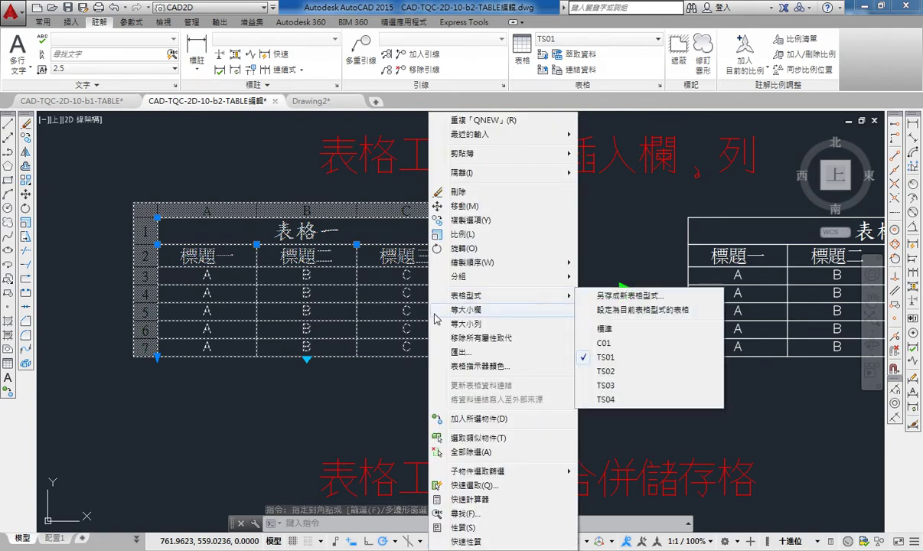
click(475, 354)
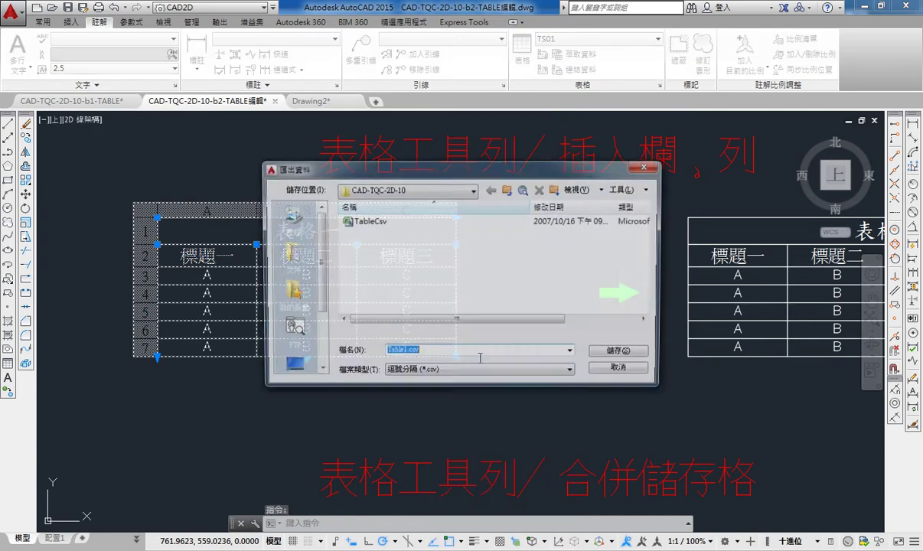
drag(483, 179, 510, 70)
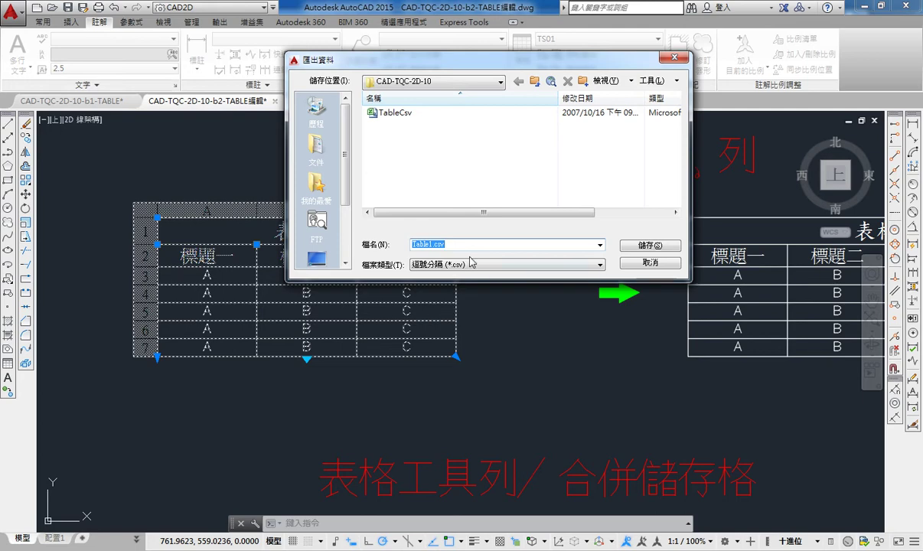
text(111)
click(650, 246)
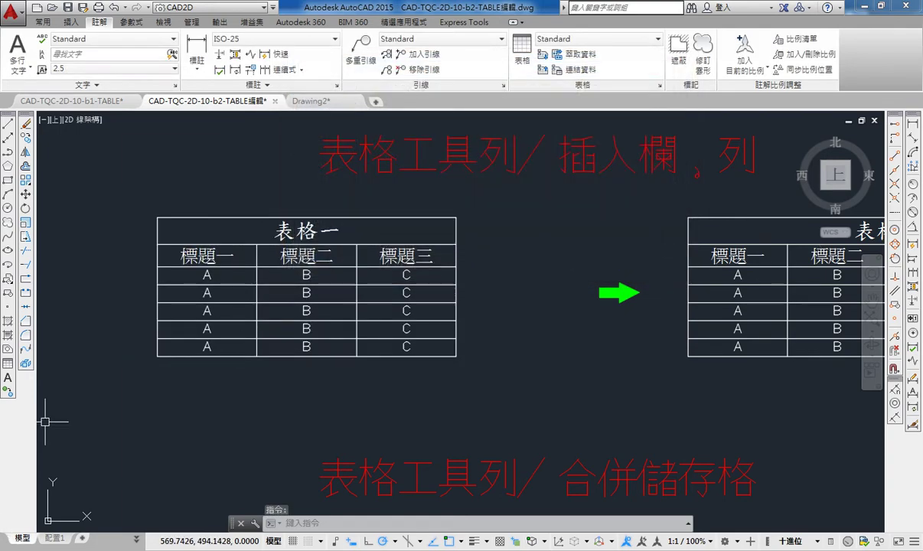
Step: Open the exported 111.csv from the CAD-TQC-2D-10 folder in Excel
click(221, 491)
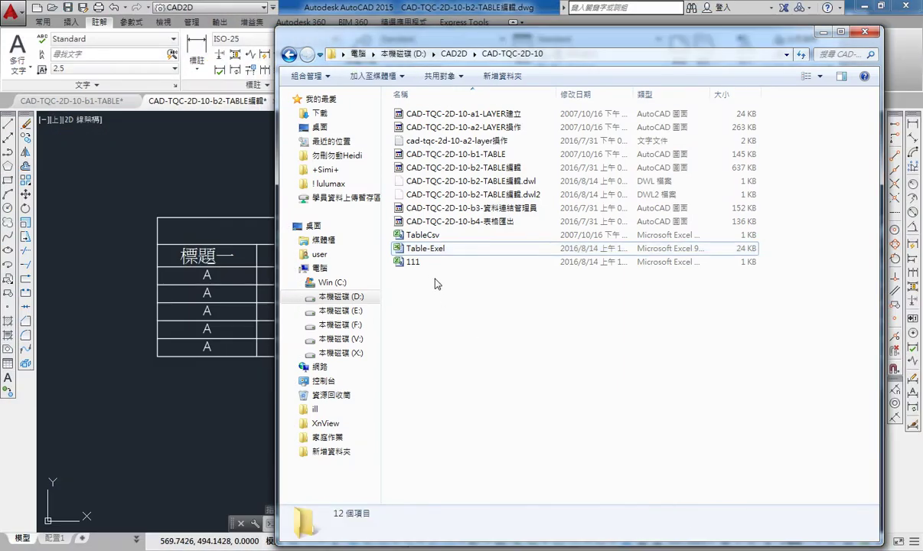
click(420, 262)
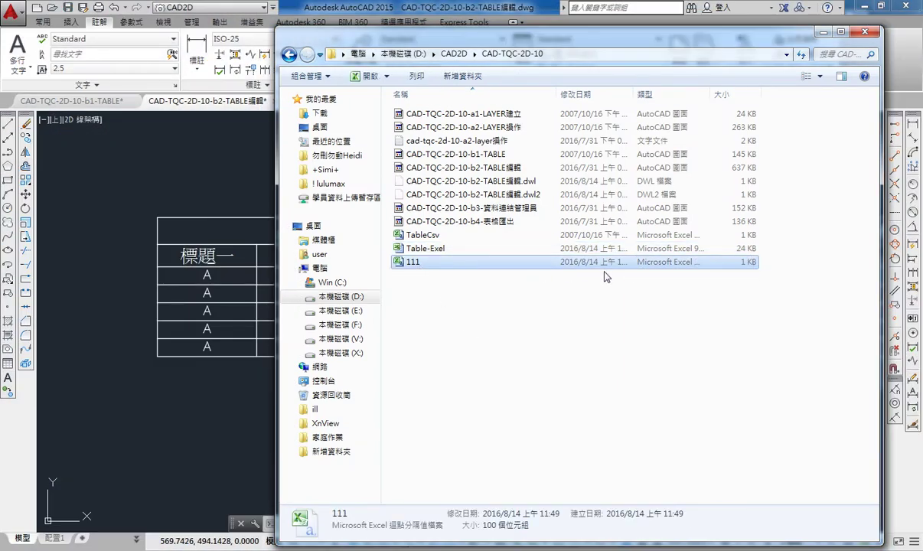
double_click(411, 264)
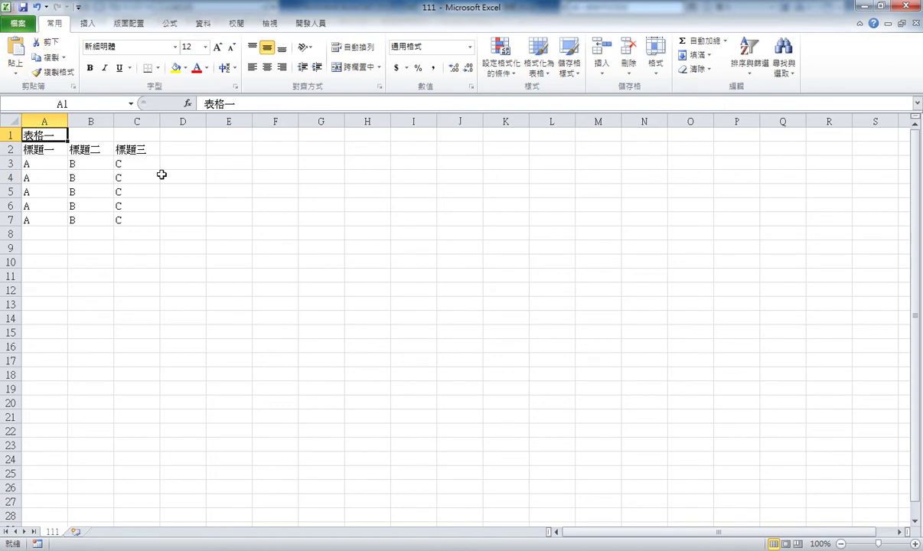
Step: Close the 111 workbook after confirming it holds the 表格一 rows
click(903, 6)
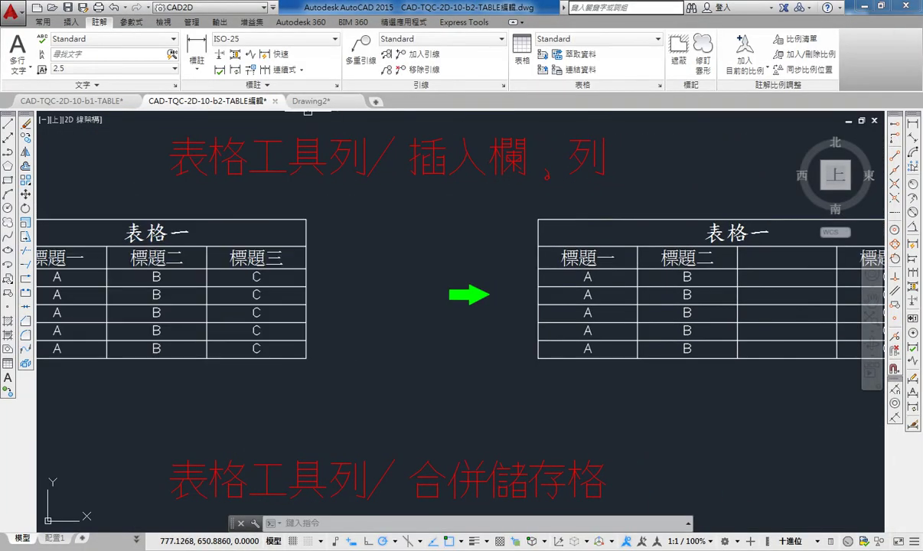
Step: Switch to Drawing2 and open, then cancel, the 資料連結 data link manager
click(310, 101)
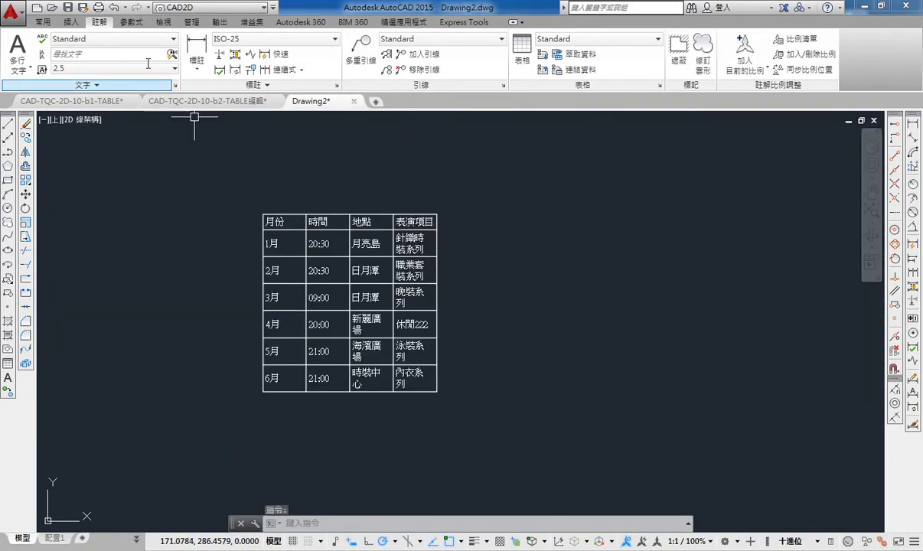
click(43, 22)
click(72, 22)
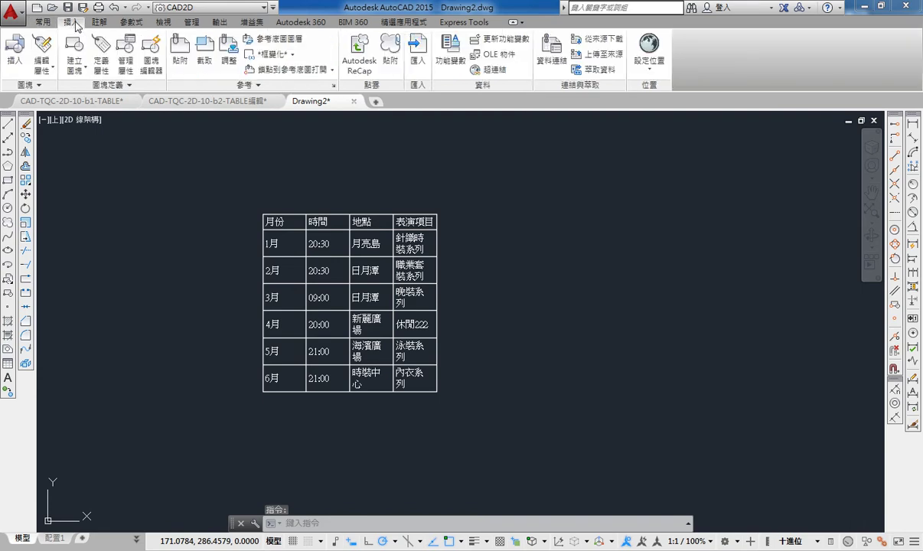
click(548, 65)
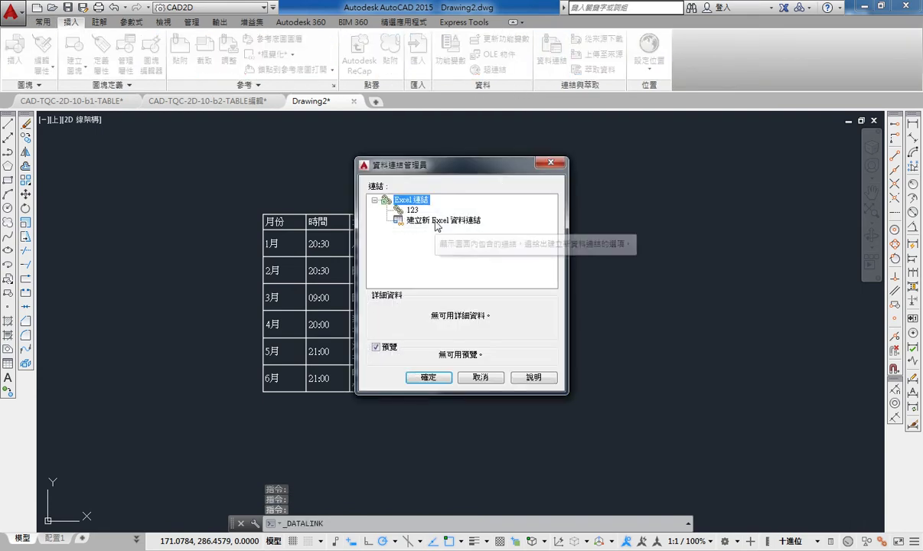
click(482, 377)
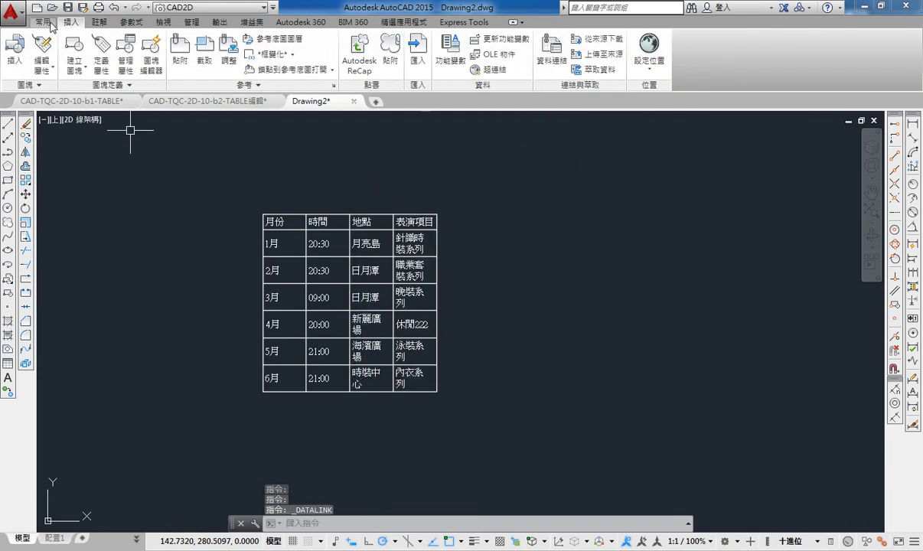
click(52, 26)
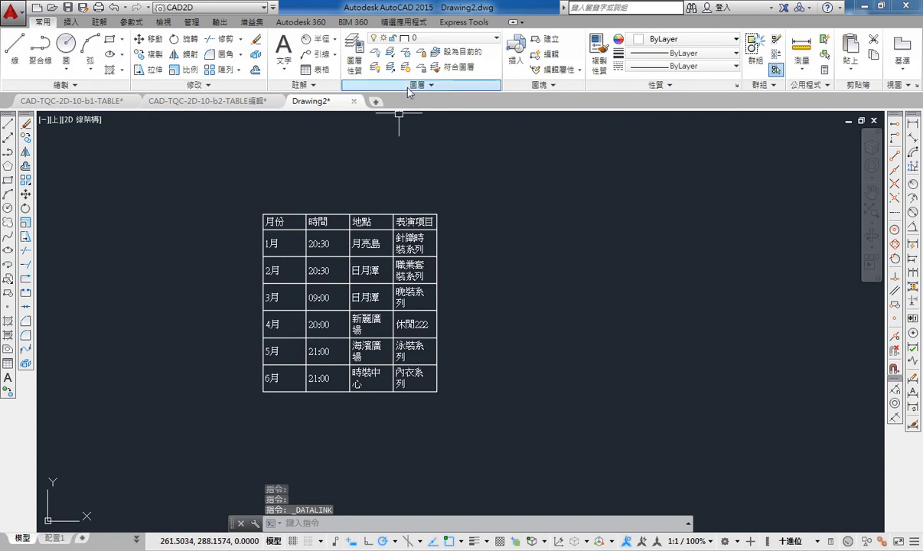
click(99, 22)
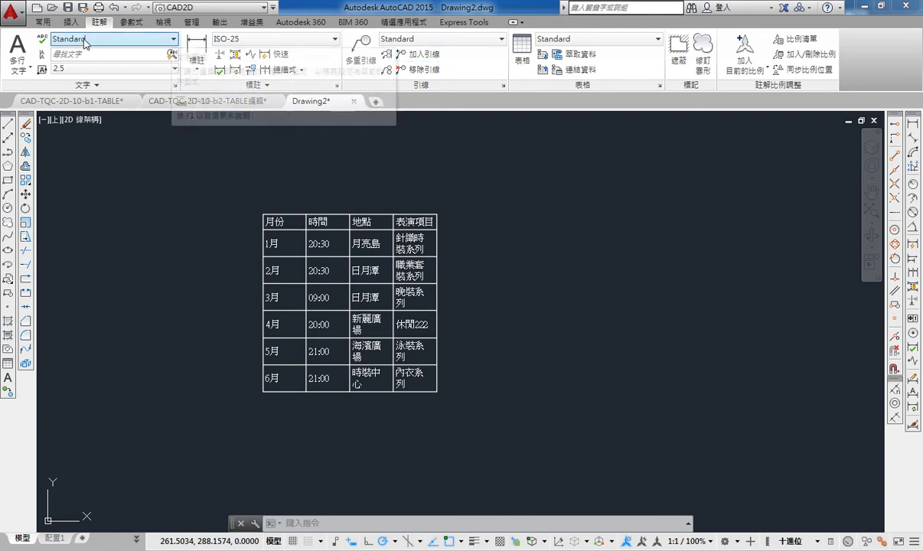
Step: Select and deselect the 表格一 table in the b2 drawing, then pan Drawing2's schedule left
click(203, 101)
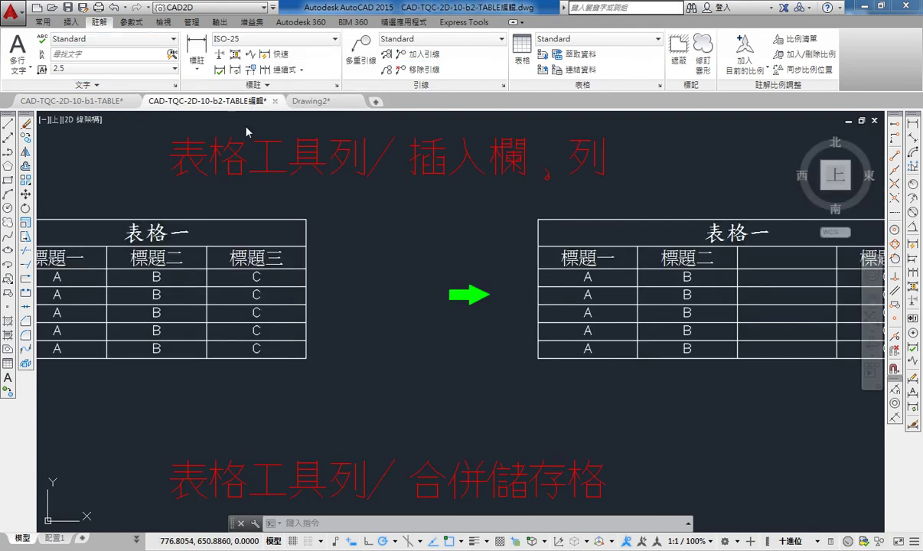
middle_drag(309, 392, 412, 381)
click(417, 379)
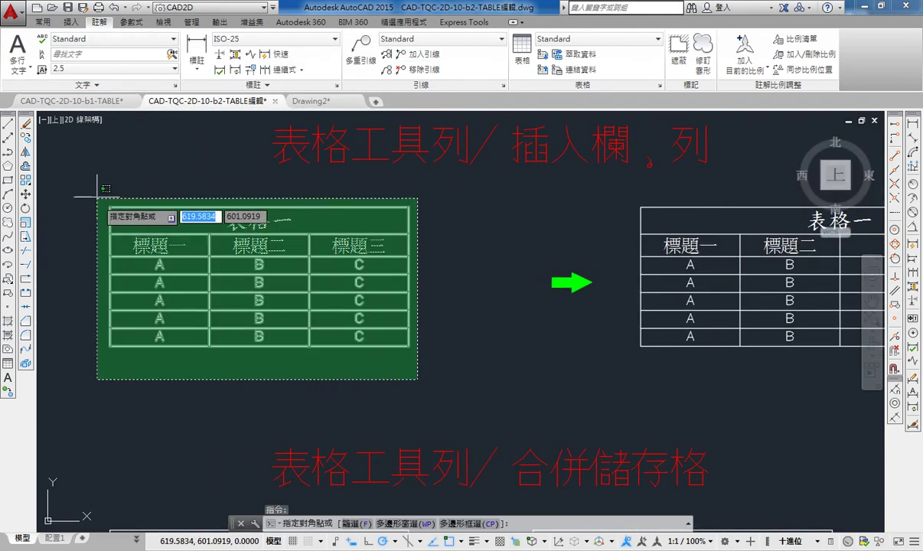
click(98, 196)
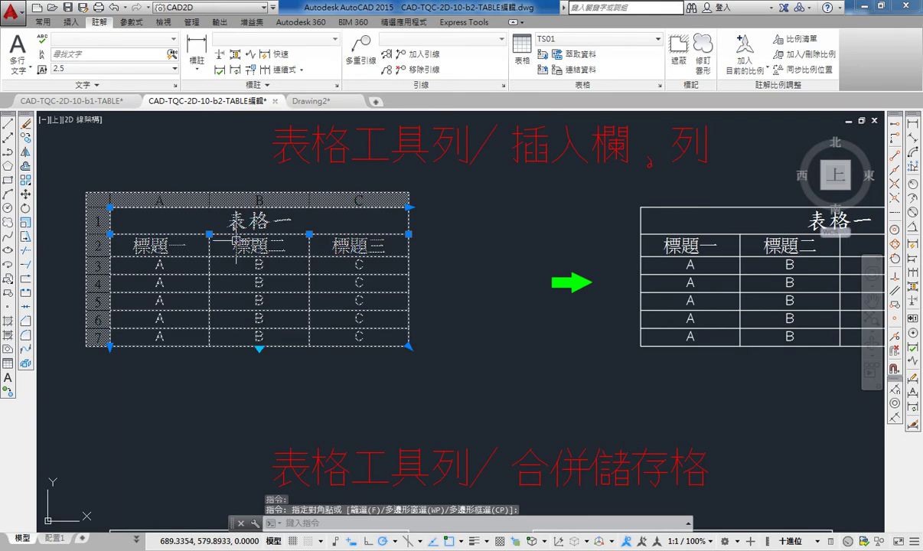
key(Escape)
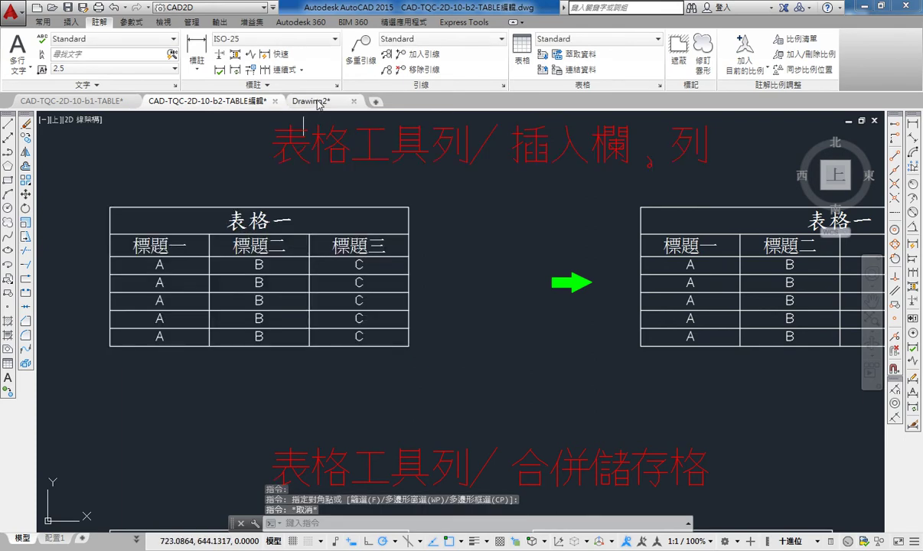
click(318, 103)
middle_drag(455, 273, 338, 322)
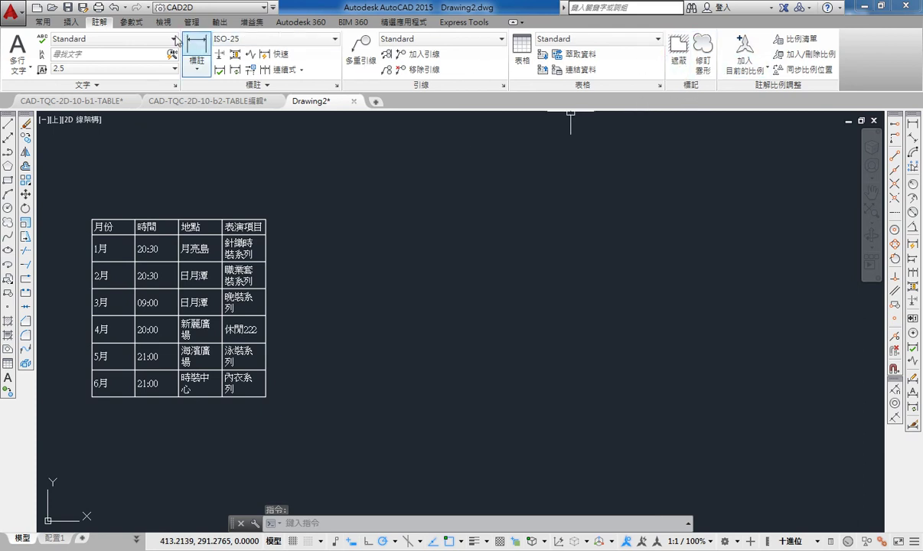
Step: Create a new Excel data link named 222 pointing at Table-Exel.xls, Sheet1
click(71, 22)
click(549, 55)
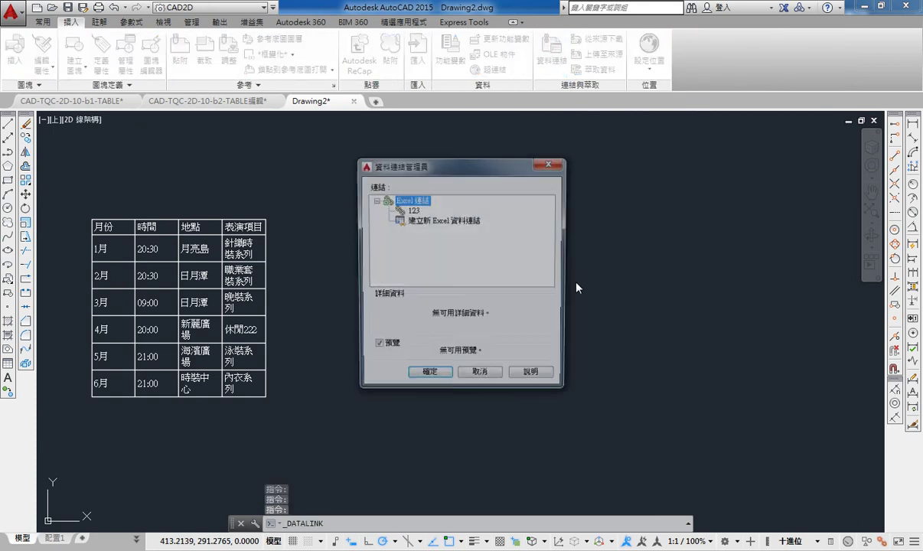
click(425, 222)
text(222)
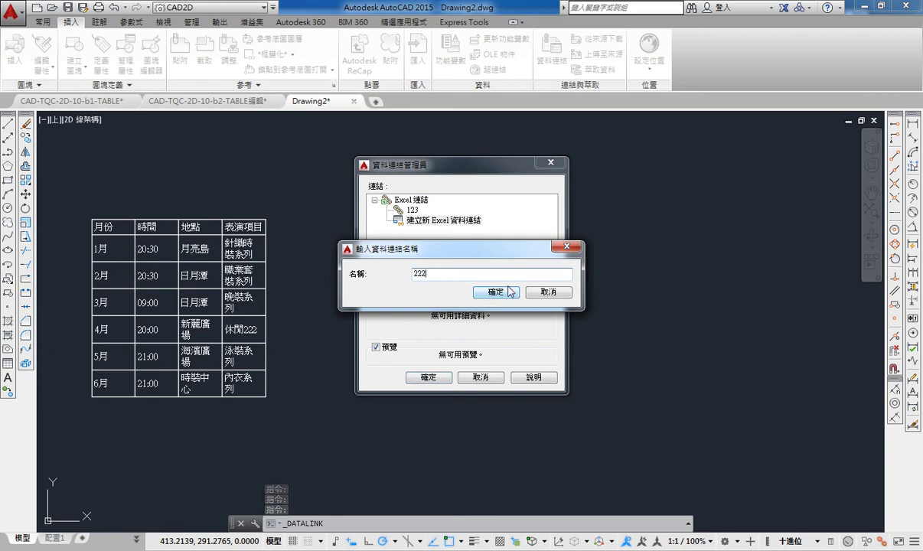
click(494, 293)
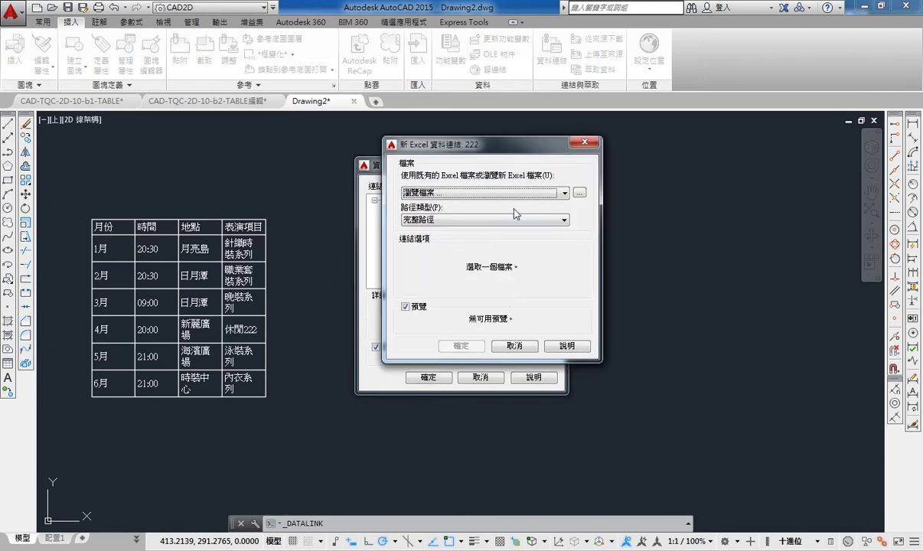
click(579, 193)
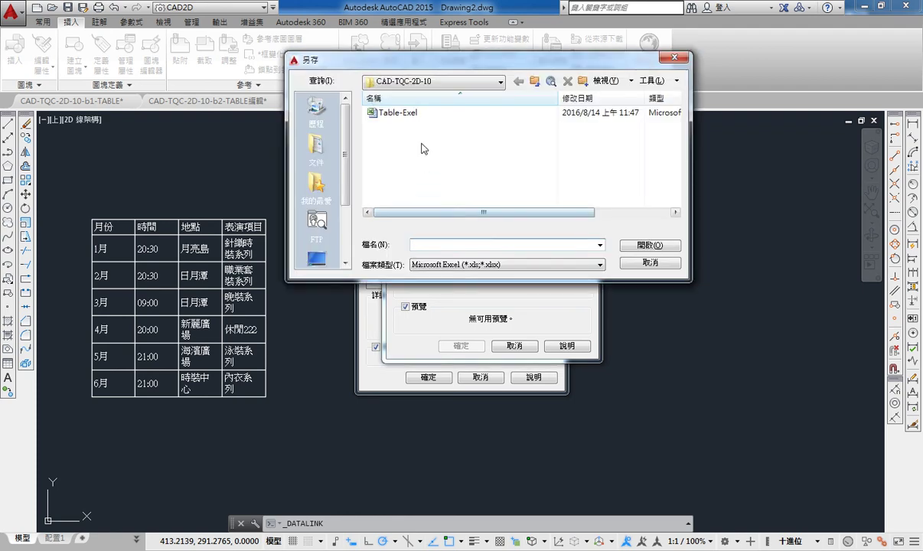
click(407, 112)
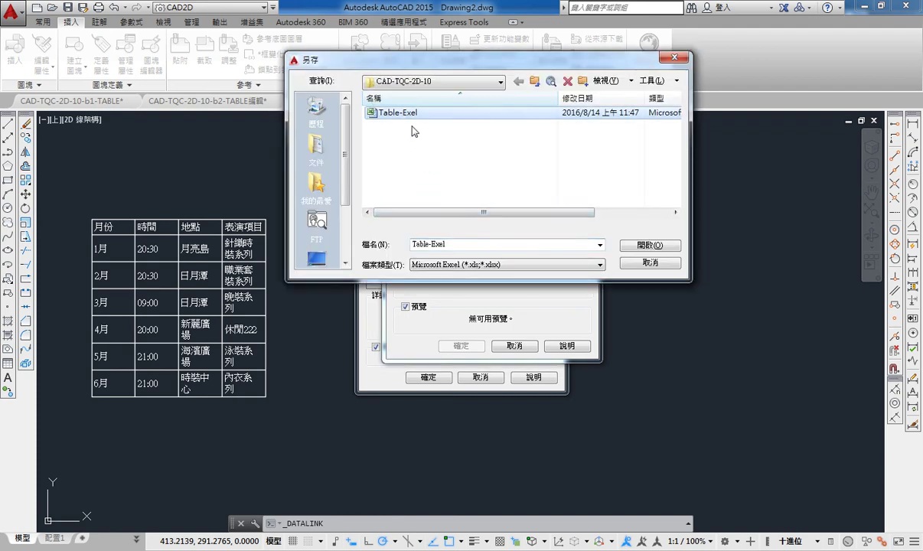
click(650, 245)
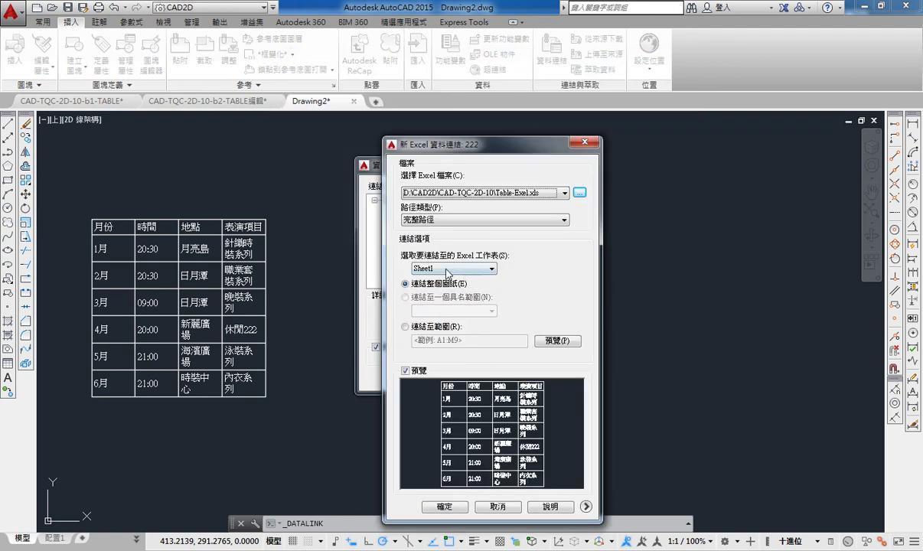
click(429, 221)
click(439, 231)
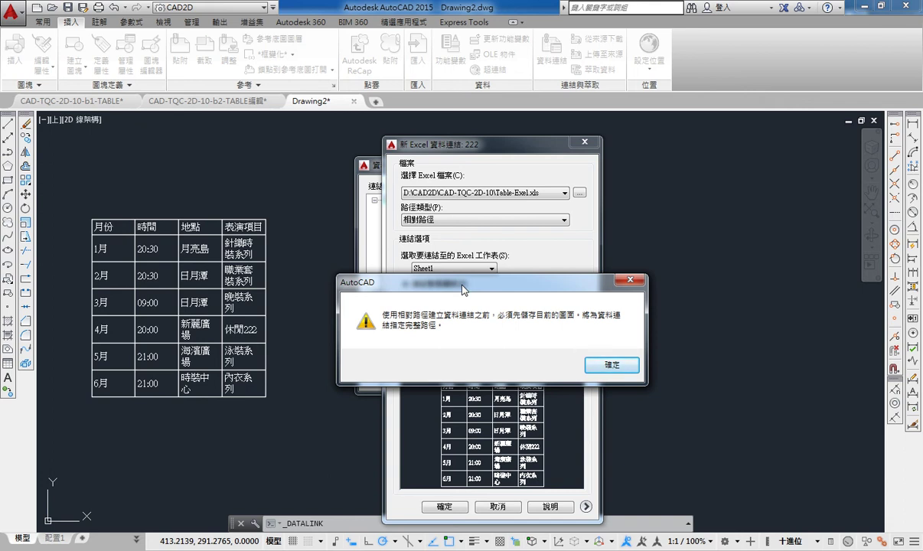
click(601, 372)
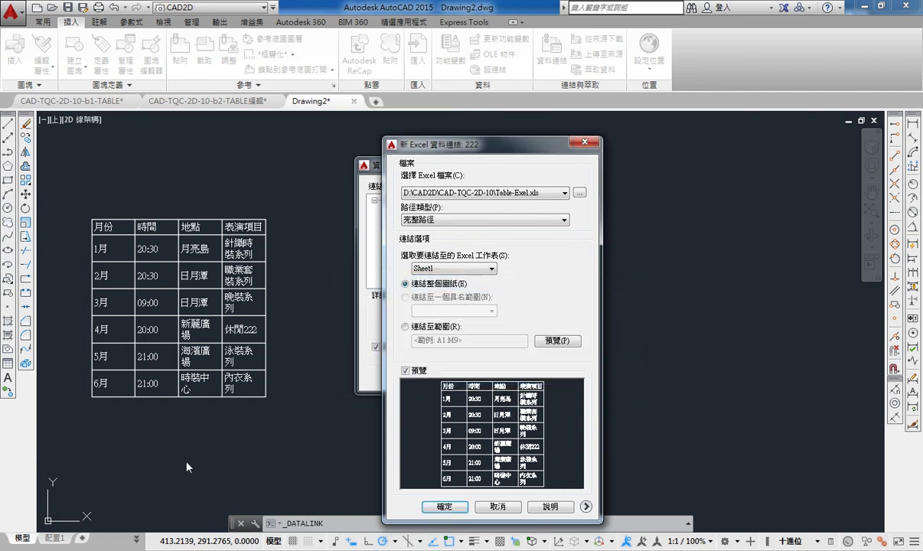
click(448, 223)
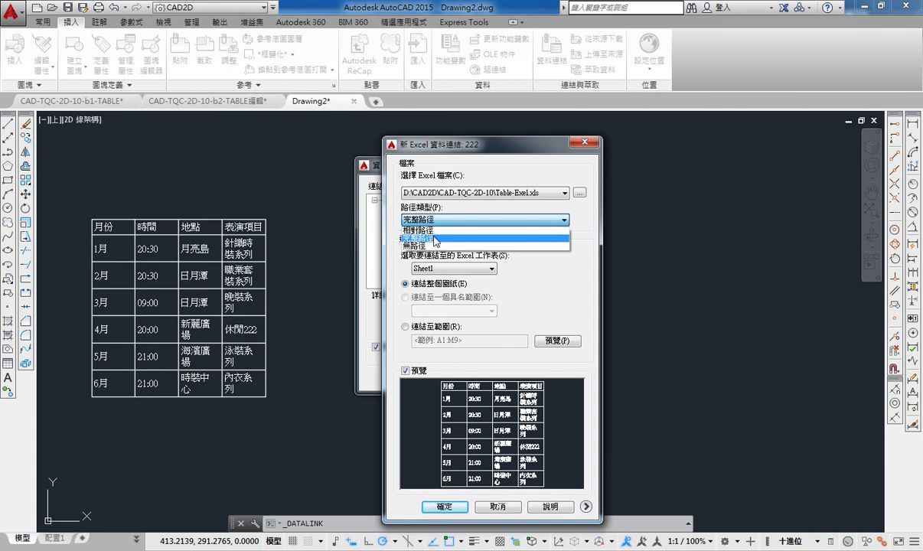
click(501, 509)
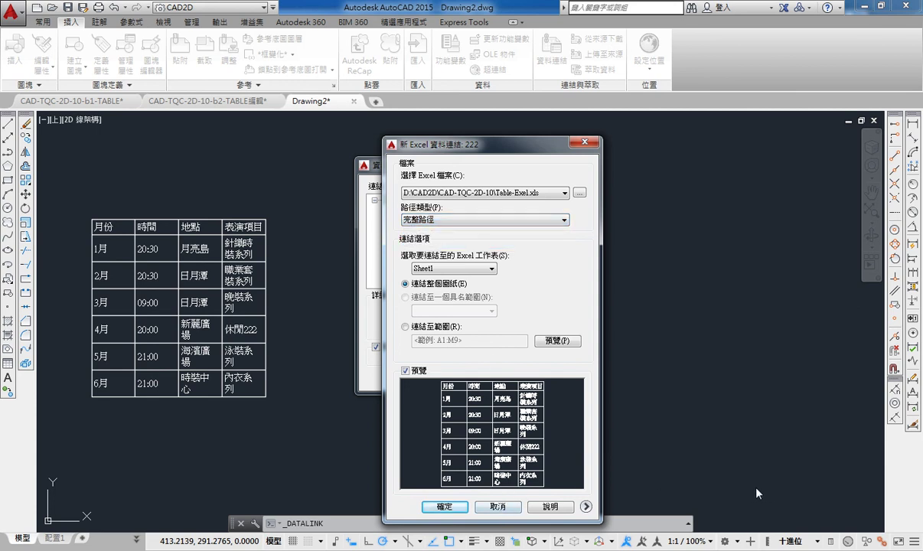